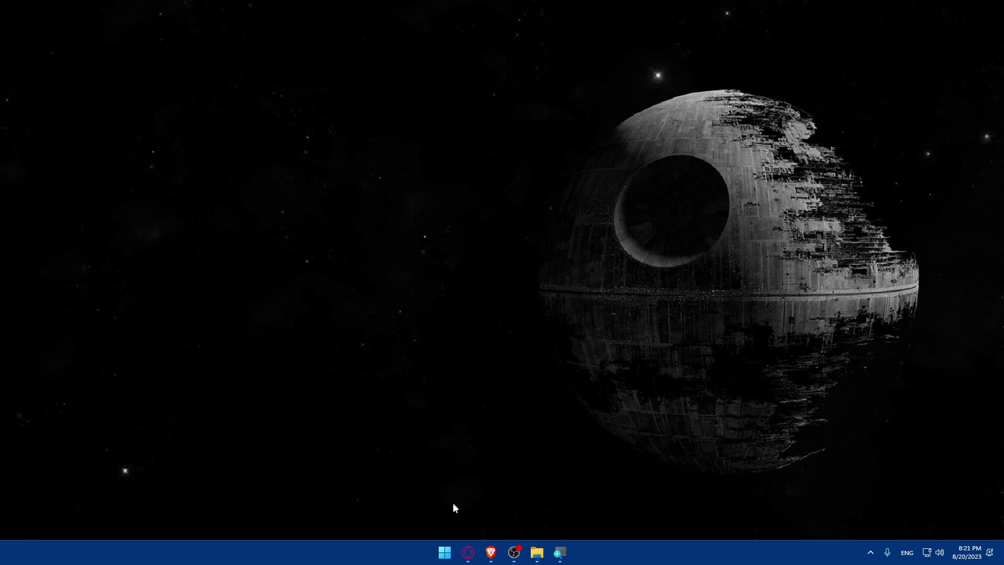
- Go to mailchimp.com in a new Brave window and view the full plan details
{"action": "left_click", "coordinate": [490, 552]}
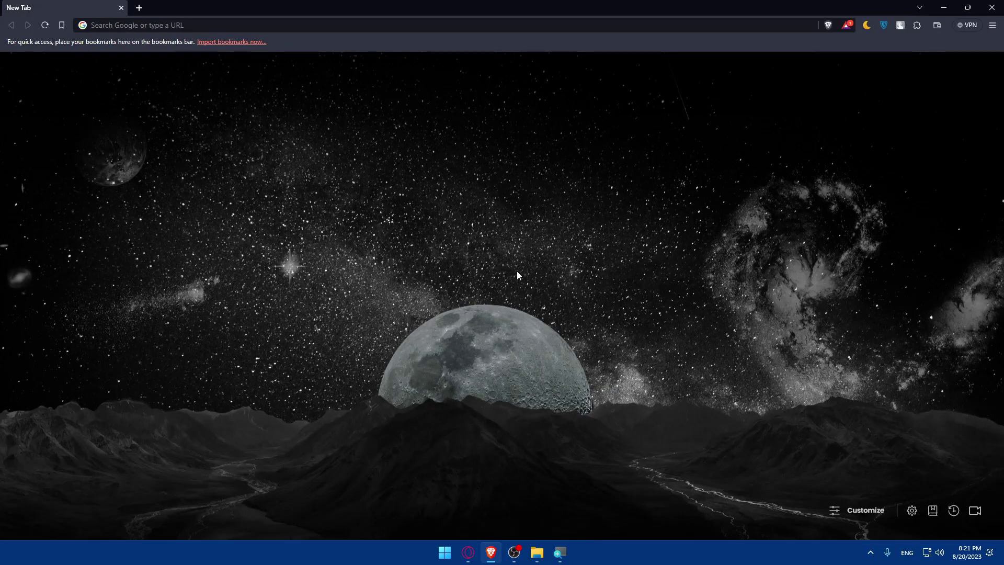
{"action": "left_click", "coordinate": [184, 25]}
{"action": "type", "text": "mail"}
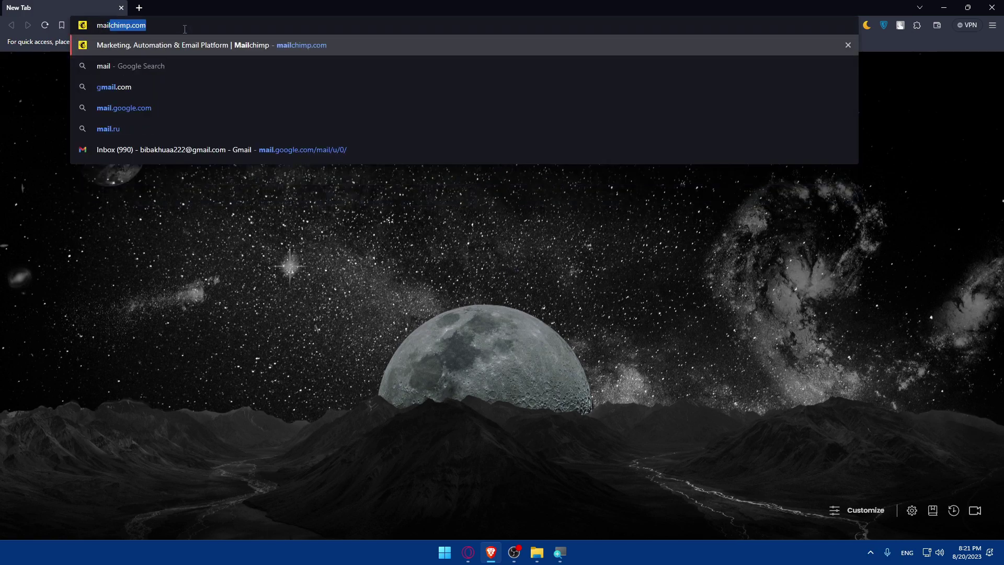
{"action": "type", "text": "chimp.com"}
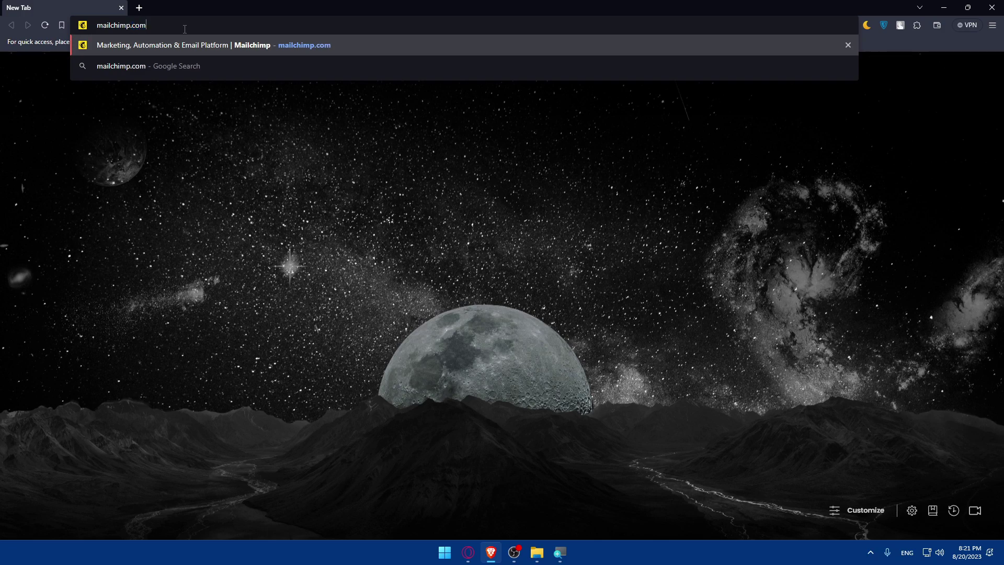
{"action": "key", "text": "Return"}
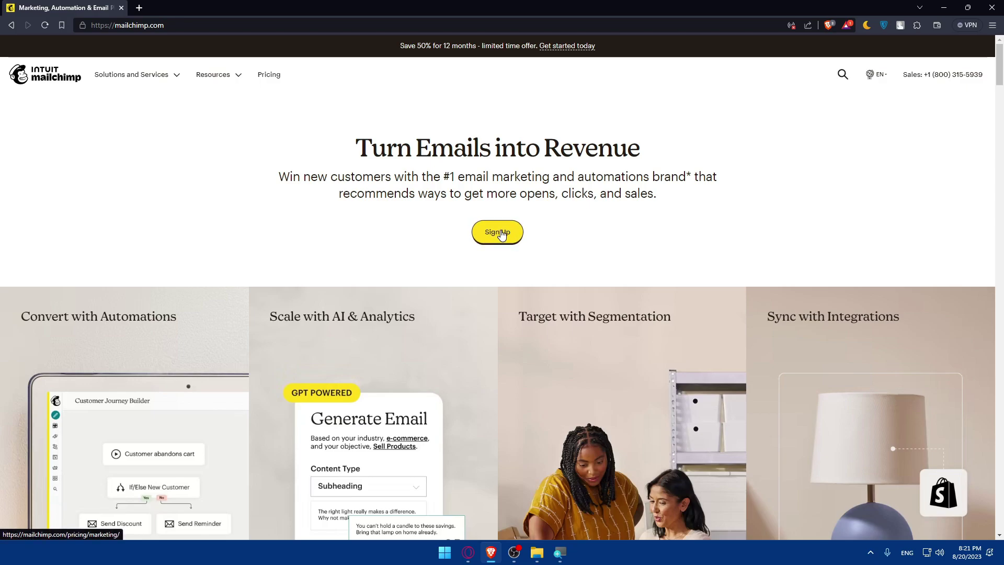
{"action": "scroll", "coordinate": [501, 234], "scroll_direction": "down", "scroll_amount": 5}
{"action": "scroll", "coordinate": [500, 234], "scroll_direction": "down", "scroll_amount": 4}
{"action": "scroll", "coordinate": [501, 234], "scroll_direction": "up", "scroll_amount": 2}
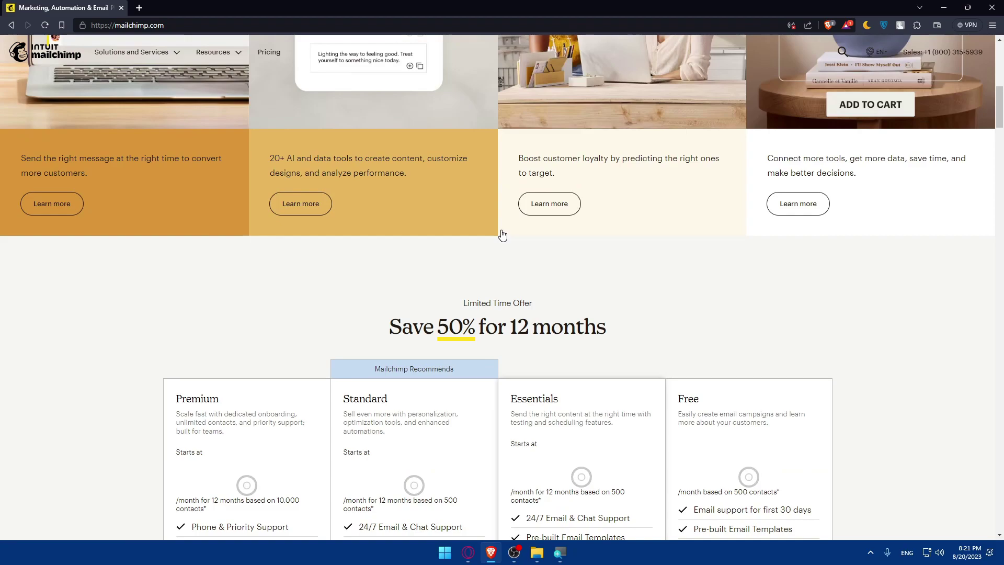
{"action": "scroll", "coordinate": [500, 233], "scroll_direction": "down", "scroll_amount": 3}
{"action": "scroll", "coordinate": [503, 240], "scroll_direction": "up", "scroll_amount": 1}
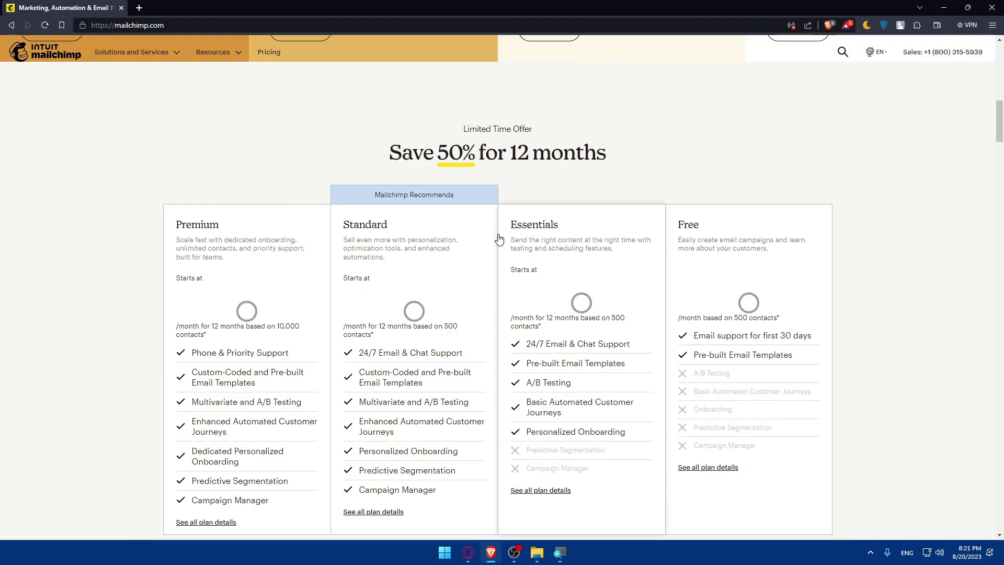
{"action": "scroll", "coordinate": [500, 238], "scroll_direction": "down", "scroll_amount": 1}
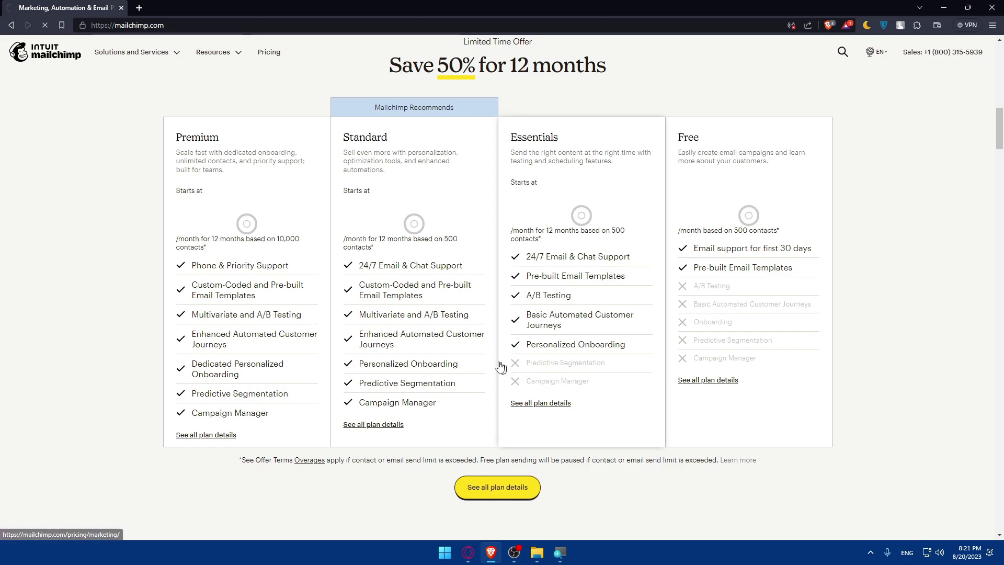
{"action": "left_click", "coordinate": [498, 489]}
{"action": "scroll", "coordinate": [397, 439], "scroll_direction": "down", "scroll_amount": 2}
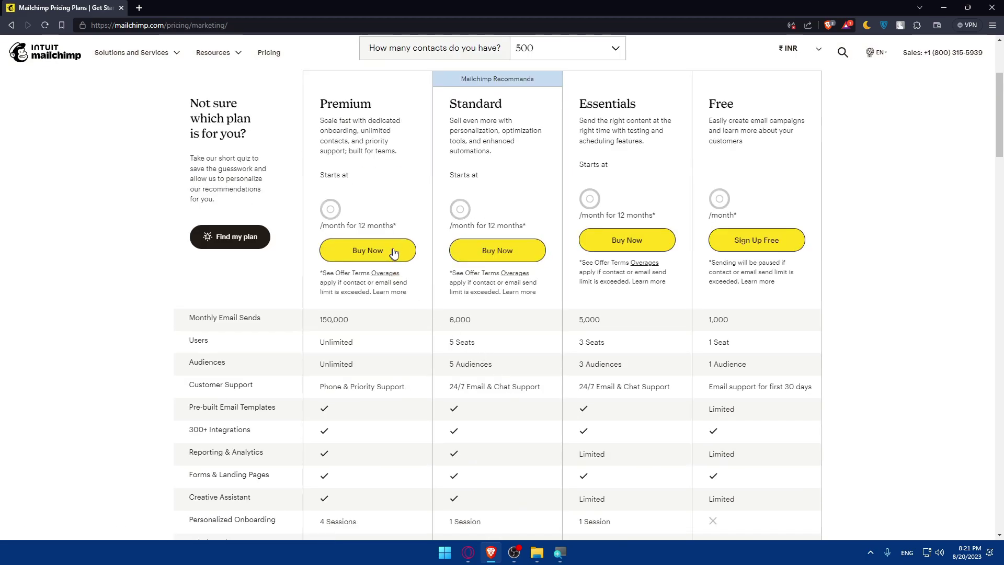
{"action": "scroll", "coordinate": [392, 267], "scroll_direction": "down", "scroll_amount": 1}
{"action": "scroll", "coordinate": [386, 276], "scroll_direction": "up", "scroll_amount": 1}
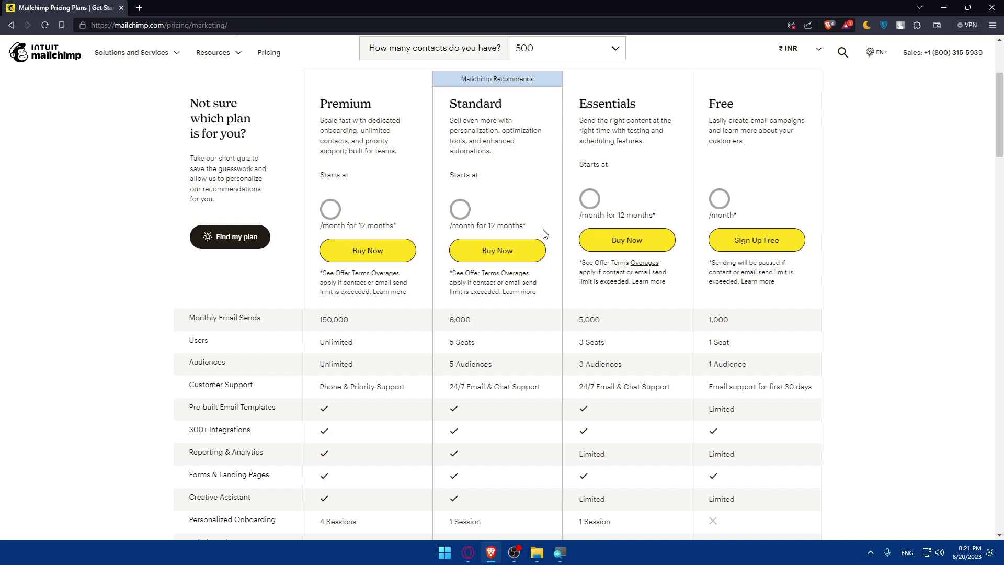
{"action": "scroll", "coordinate": [545, 231], "scroll_direction": "down", "scroll_amount": 1}
{"action": "scroll", "coordinate": [531, 284], "scroll_direction": "down", "scroll_amount": 3}
{"action": "scroll", "coordinate": [518, 289], "scroll_direction": "down", "scroll_amount": 1}
{"action": "scroll", "coordinate": [519, 287], "scroll_direction": "down", "scroll_amount": 3}
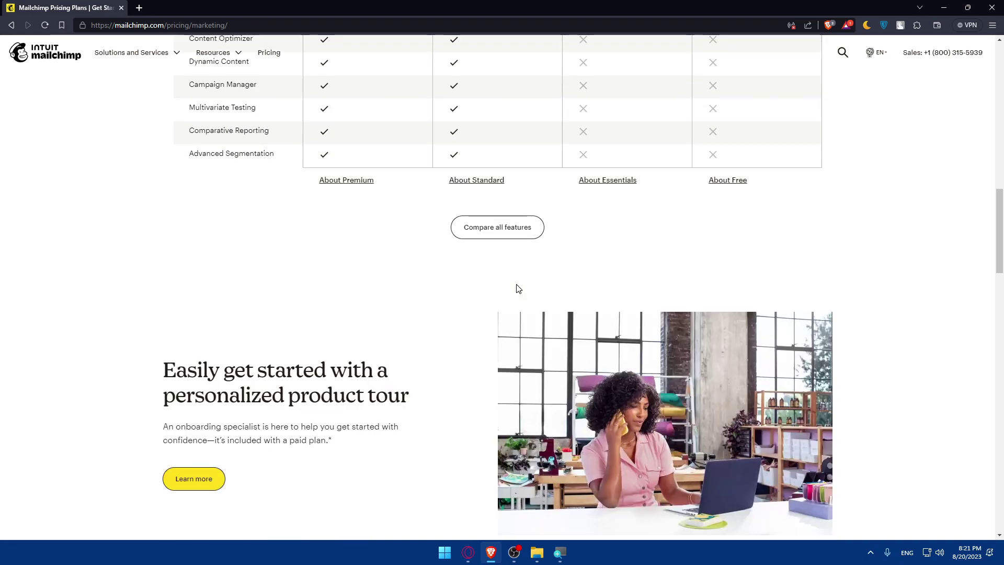
{"action": "scroll", "coordinate": [525, 298], "scroll_direction": "up", "scroll_amount": 3}
{"action": "scroll", "coordinate": [544, 316], "scroll_direction": "up", "scroll_amount": 8}
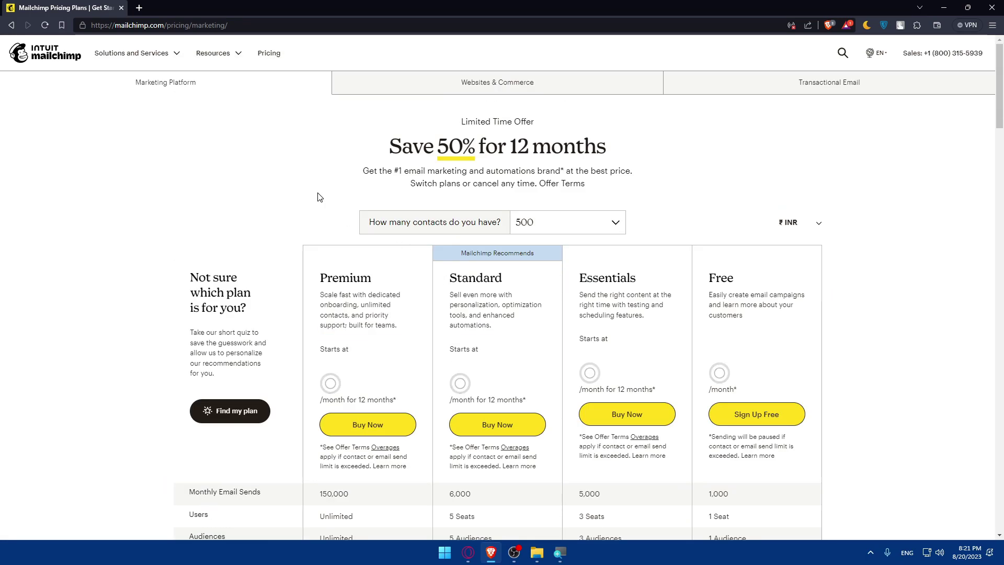
- Return to the homepage, reach the pricing plans and choose Sign Up Free on the Free plan
{"action": "key", "text": "alt+Left"}
{"action": "scroll", "coordinate": [441, 268], "scroll_direction": "up", "scroll_amount": 4}
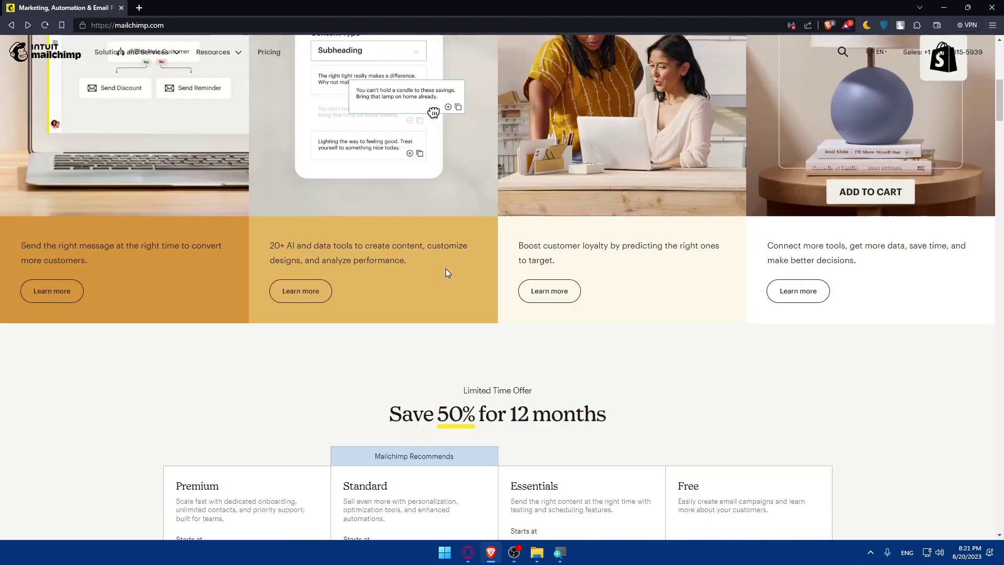
{"action": "scroll", "coordinate": [482, 343], "scroll_direction": "up", "scroll_amount": 3}
{"action": "scroll", "coordinate": [508, 244], "scroll_direction": "up", "scroll_amount": 2}
{"action": "left_click", "coordinate": [508, 245]}
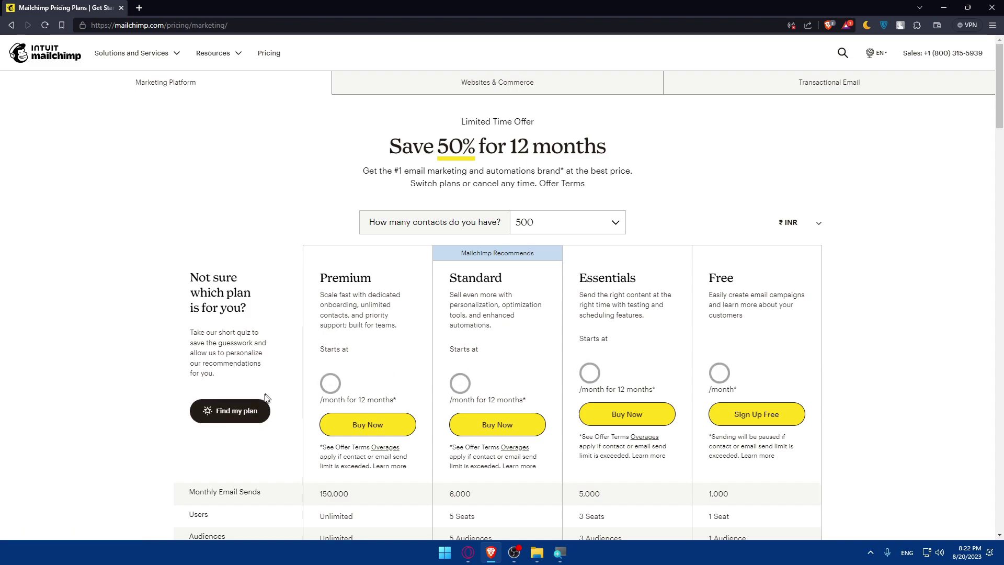
{"action": "scroll", "coordinate": [245, 402], "scroll_direction": "down", "scroll_amount": 1}
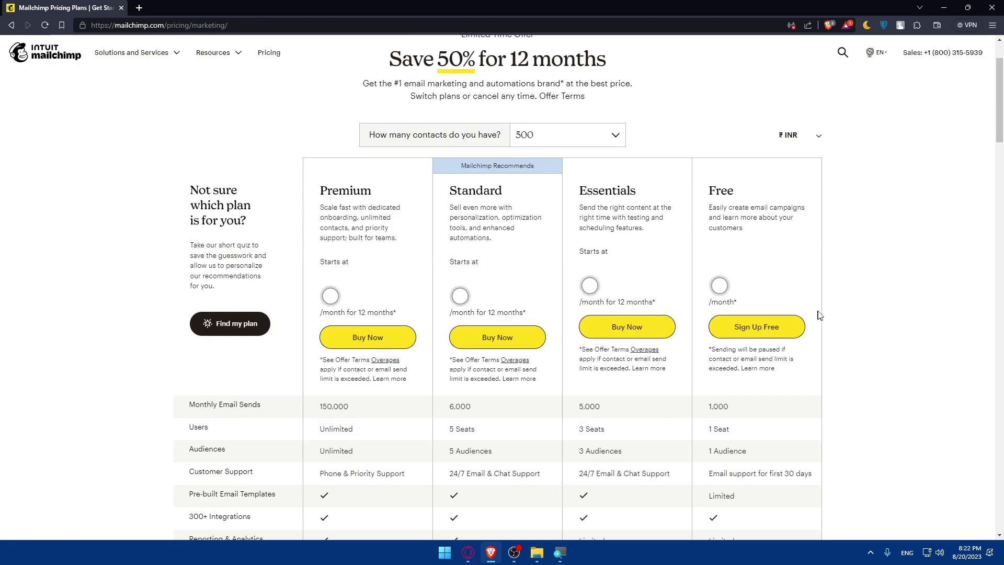
{"action": "left_click", "coordinate": [766, 340]}
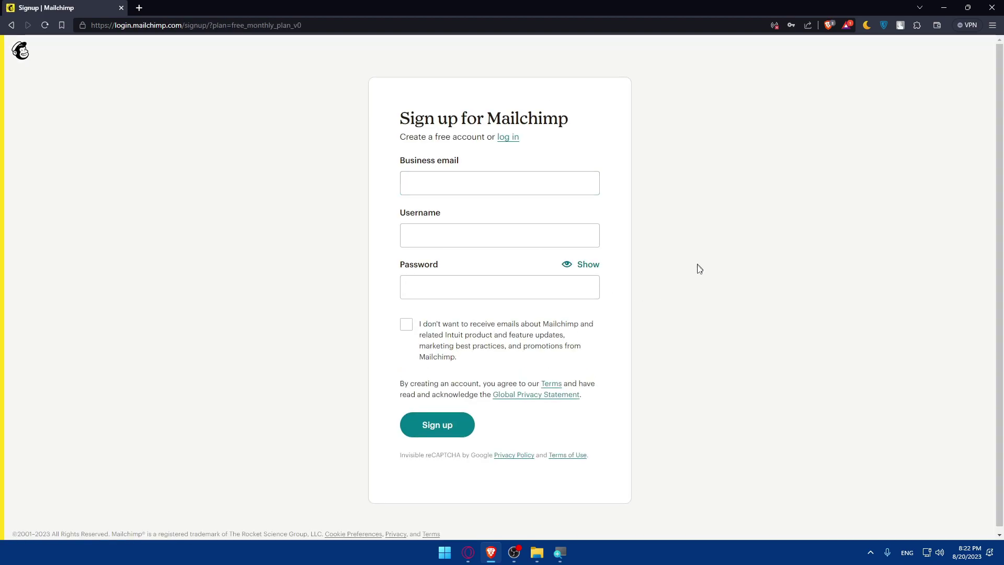
- Log in with the saved Mailchimp credentials, keeping the session logged in on this device
{"action": "left_click", "coordinate": [509, 137]}
{"action": "left_click", "coordinate": [459, 194]}
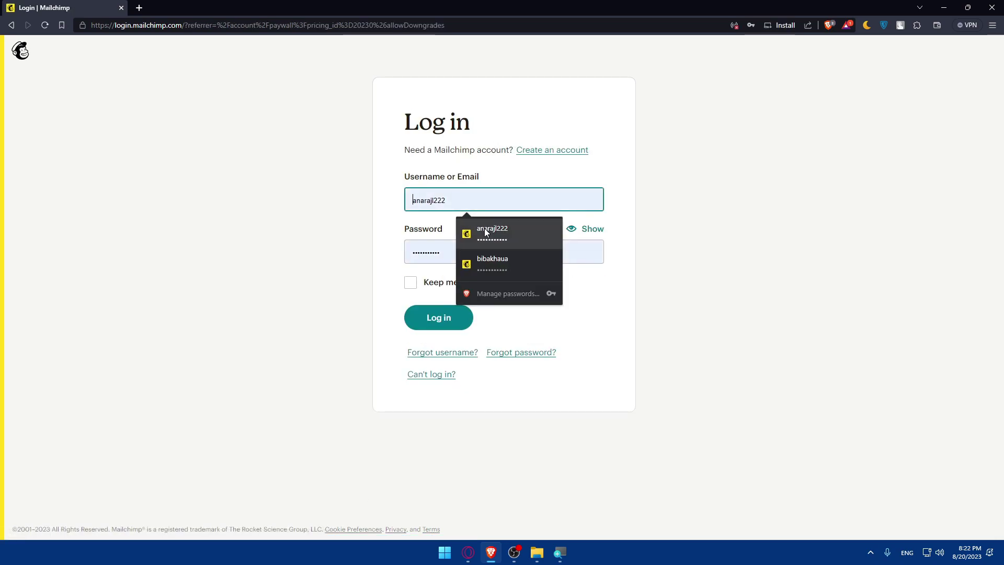
{"action": "left_click", "coordinate": [484, 228]}
{"action": "left_click", "coordinate": [410, 282]}
{"action": "left_click", "coordinate": [439, 319]}
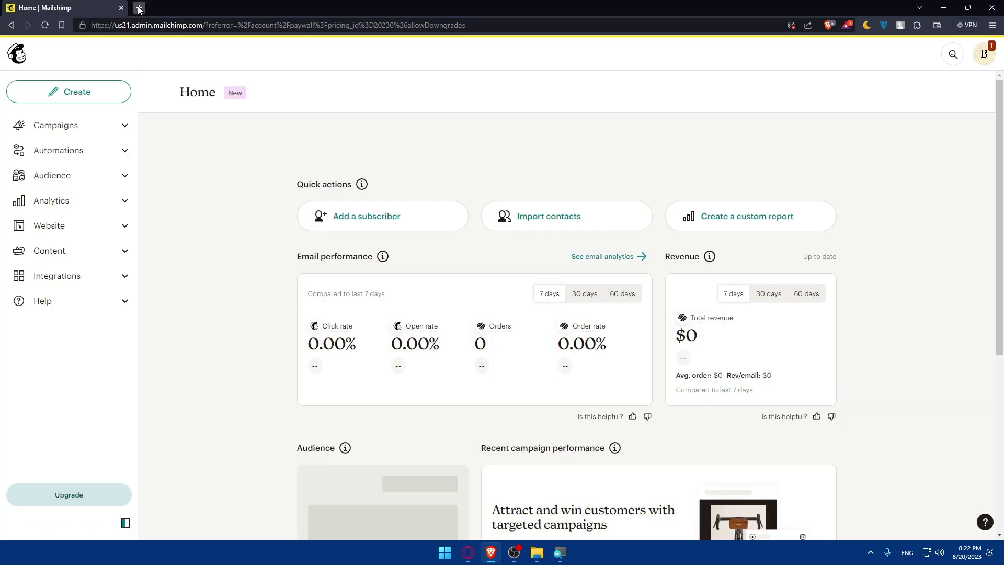
- Load bigcartel.com in a second browser tab
{"action": "left_click", "coordinate": [138, 9]}
{"action": "type", "text": "big"}
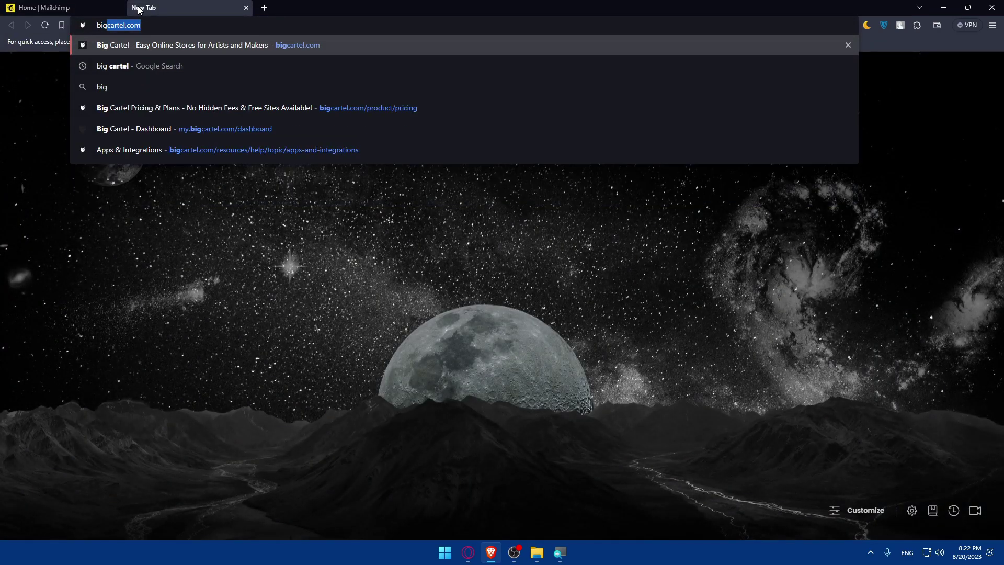
{"action": "type", "text": "cartel"}
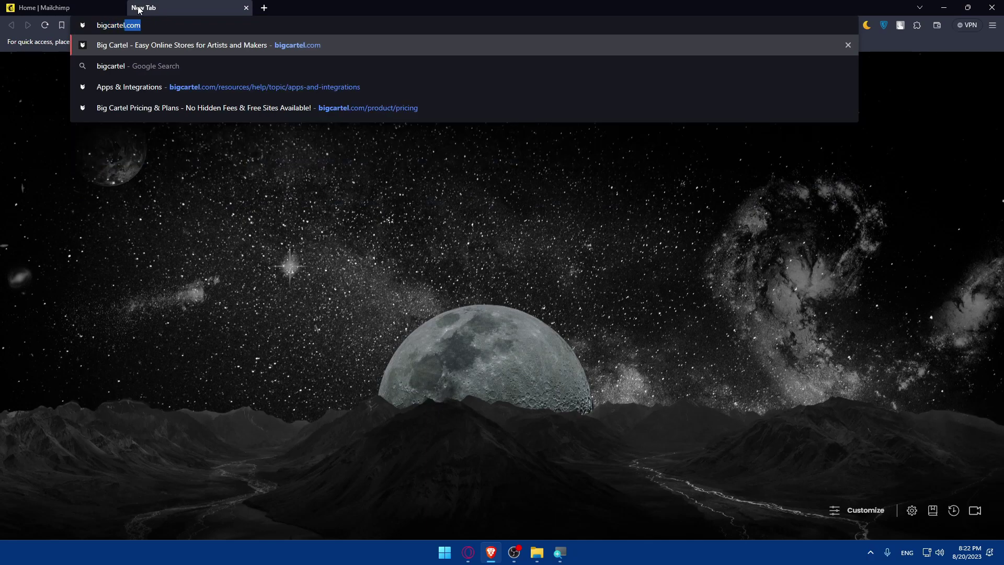
{"action": "type", "text": ".com"}
{"action": "key", "text": "Return"}
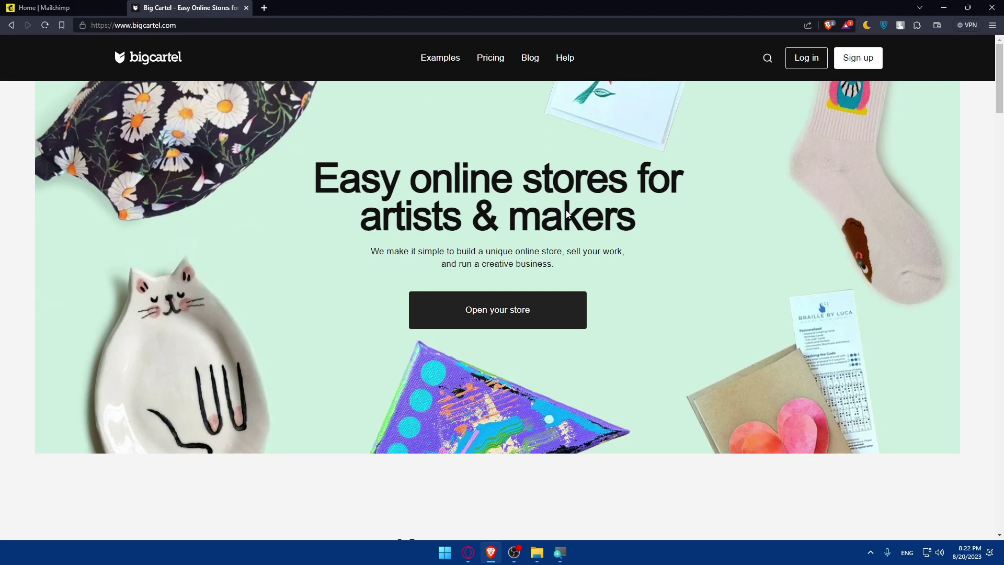
{"action": "scroll", "coordinate": [567, 217], "scroll_direction": "down", "scroll_amount": 15}
{"action": "scroll", "coordinate": [567, 222], "scroll_direction": "down", "scroll_amount": 8}
{"action": "scroll", "coordinate": [512, 234], "scroll_direction": "down", "scroll_amount": 8}
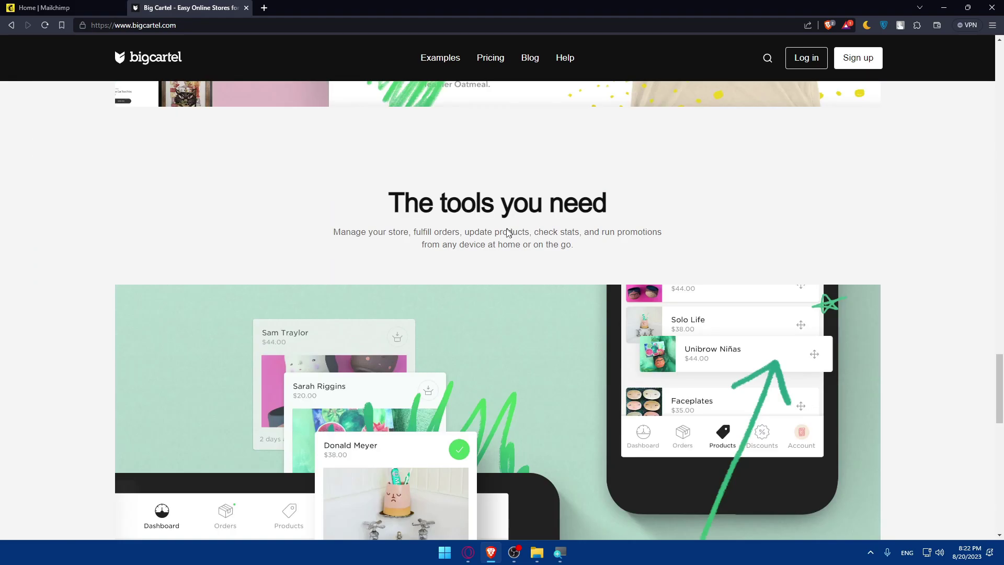
{"action": "scroll", "coordinate": [506, 242], "scroll_direction": "up", "scroll_amount": 1}
{"action": "scroll", "coordinate": [506, 240], "scroll_direction": "up", "scroll_amount": 5}
{"action": "scroll", "coordinate": [507, 237], "scroll_direction": "up", "scroll_amount": 5}
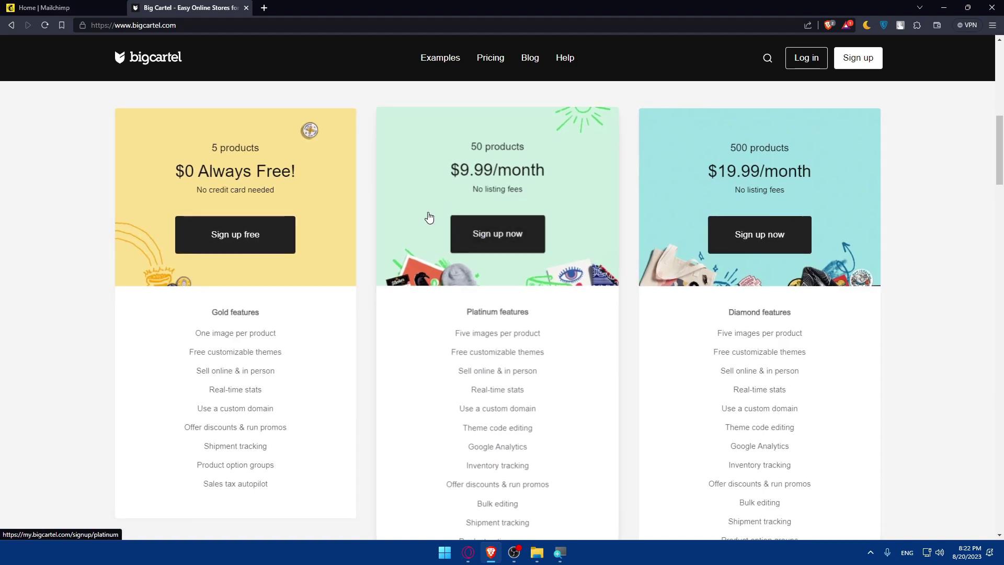
{"action": "scroll", "coordinate": [430, 218], "scroll_direction": "down", "scroll_amount": 1}
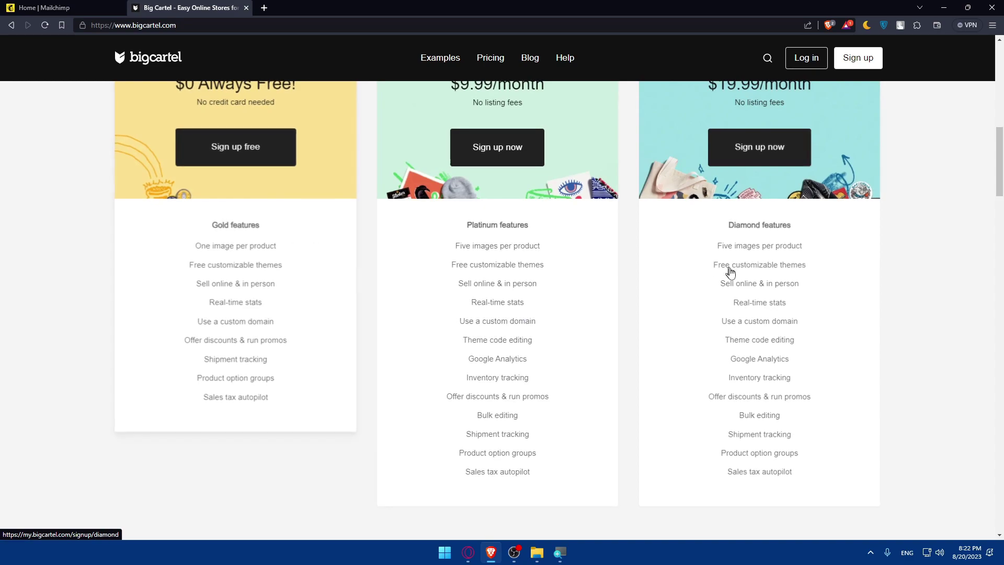
{"action": "scroll", "coordinate": [387, 278], "scroll_direction": "up", "scroll_amount": 2}
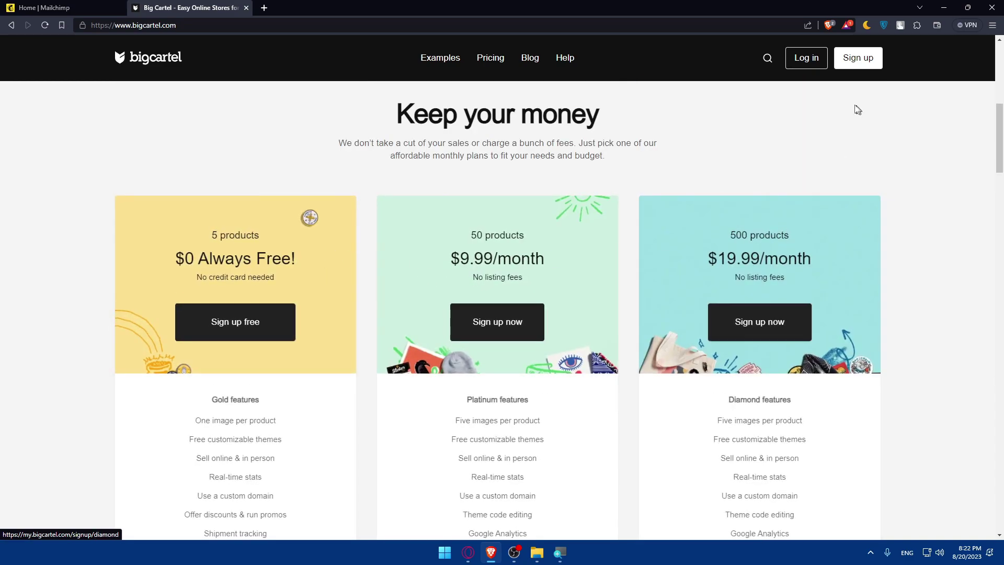
{"action": "scroll", "coordinate": [795, 146], "scroll_direction": "up", "scroll_amount": 3}
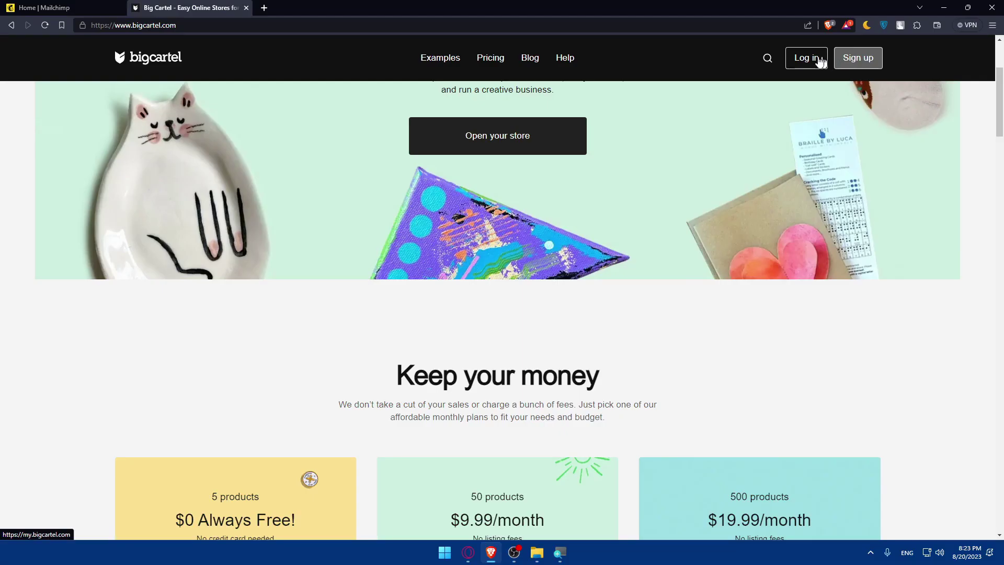
- Sign in to the Big Cartel store to reach its dashboard
{"action": "left_click", "coordinate": [807, 61]}
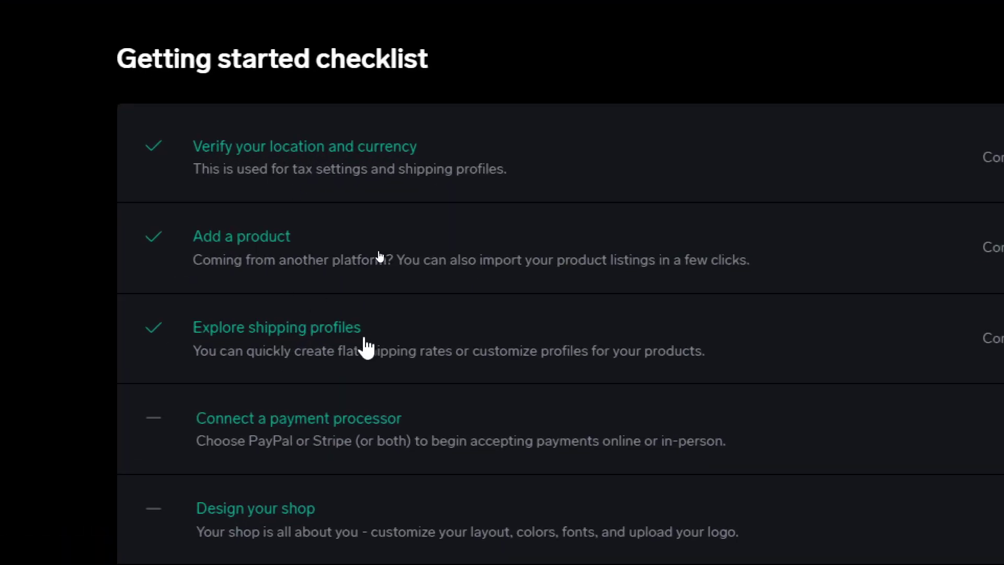
{"action": "scroll", "coordinate": [353, 452], "scroll_direction": "down", "scroll_amount": 2}
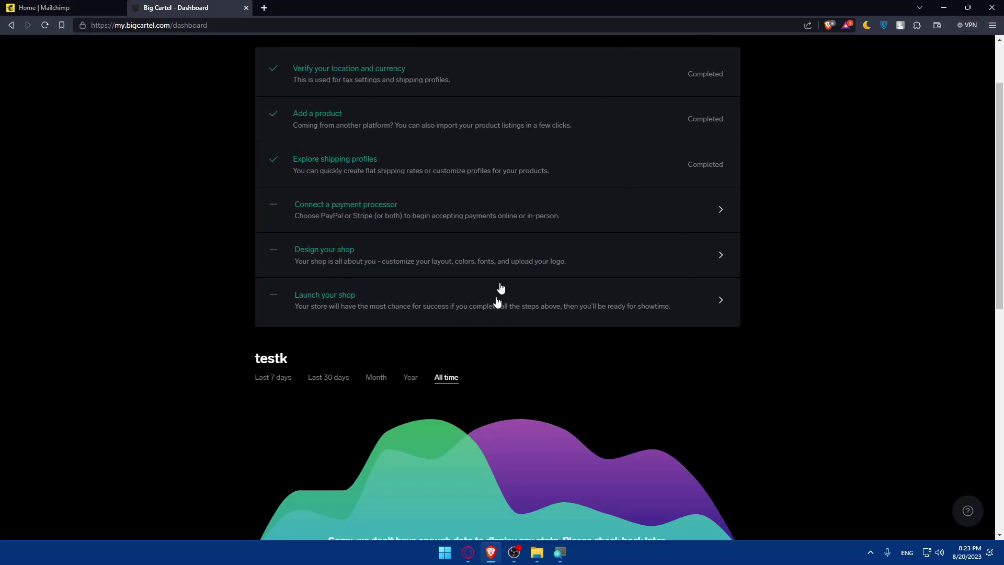
{"action": "scroll", "coordinate": [501, 288], "scroll_direction": "up", "scroll_amount": 2}
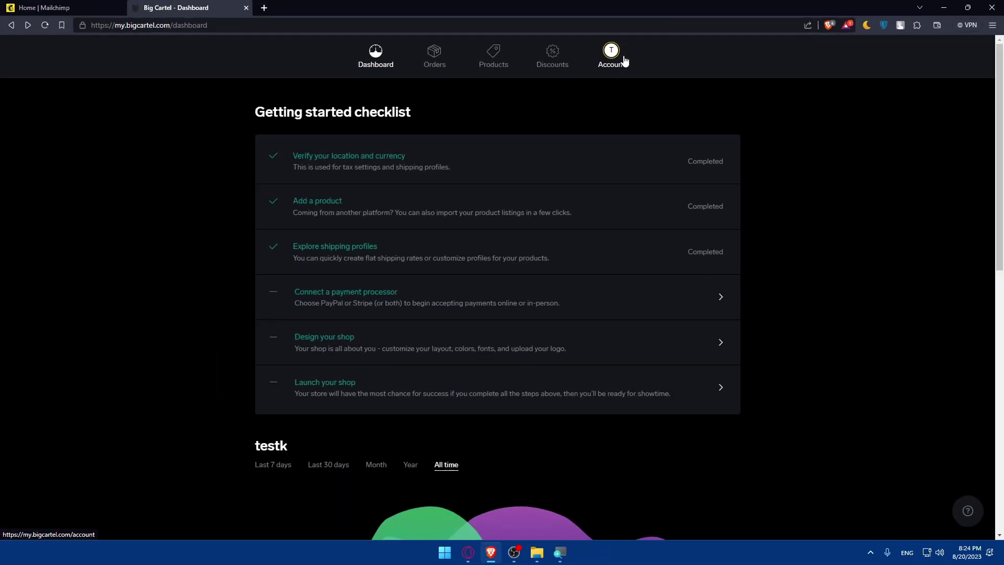
- From the store's Account page, reach the Apps & Integrations help page
{"action": "left_click", "coordinate": [624, 62]}
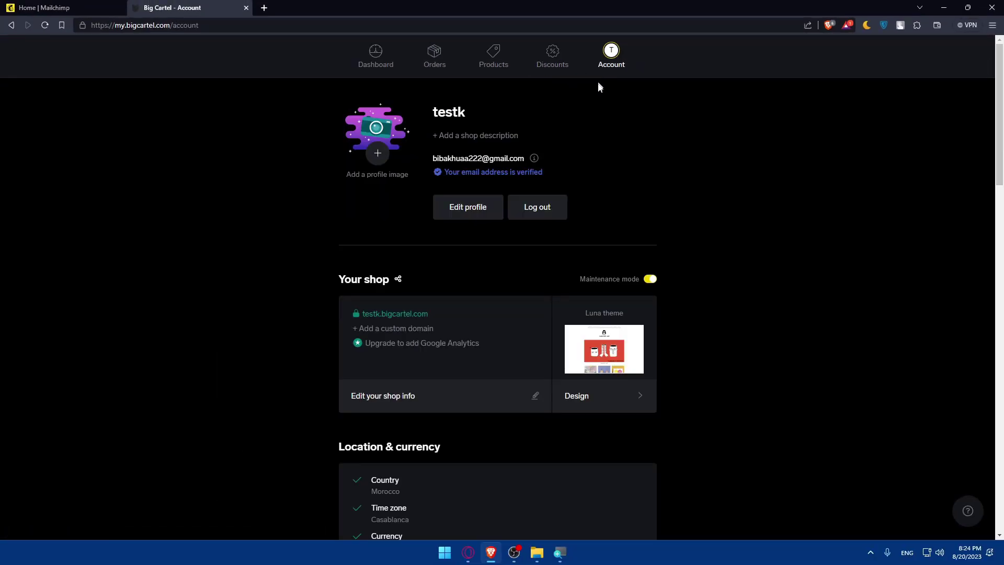
{"action": "scroll", "coordinate": [612, 162], "scroll_direction": "down", "scroll_amount": 10}
{"action": "scroll", "coordinate": [614, 180], "scroll_direction": "down", "scroll_amount": 5}
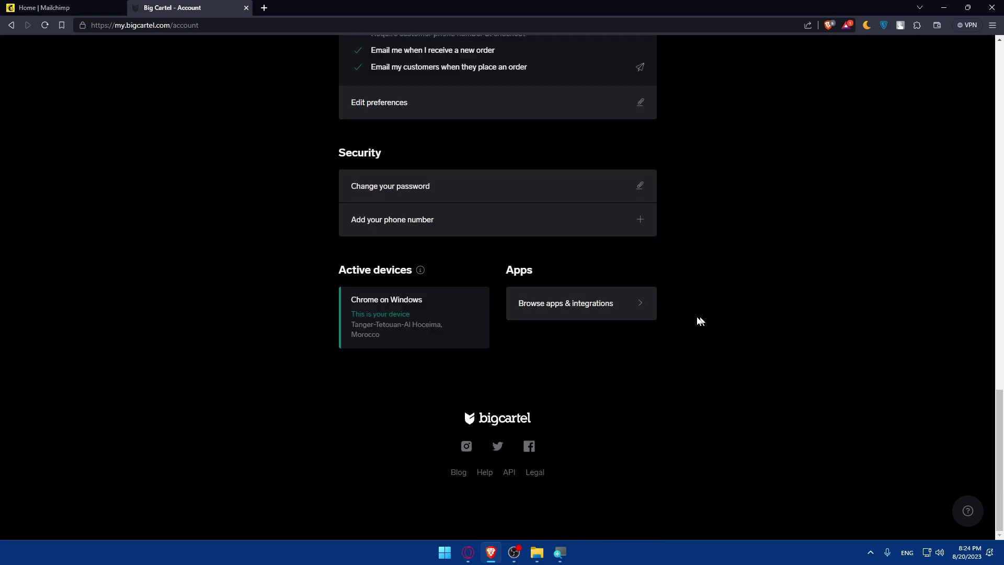
{"action": "left_click", "coordinate": [577, 307]}
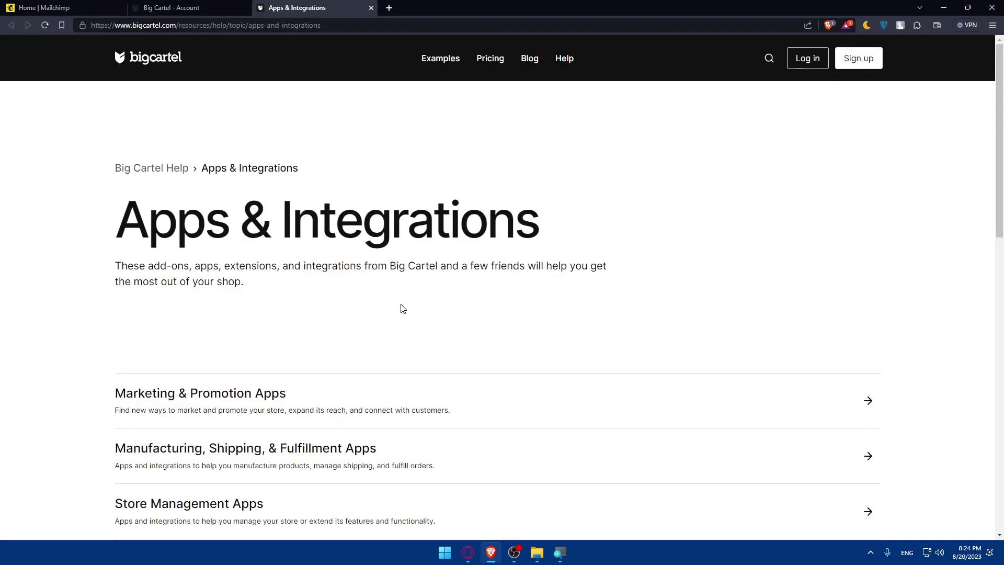
{"action": "scroll", "coordinate": [441, 296], "scroll_direction": "down", "scroll_amount": 1}
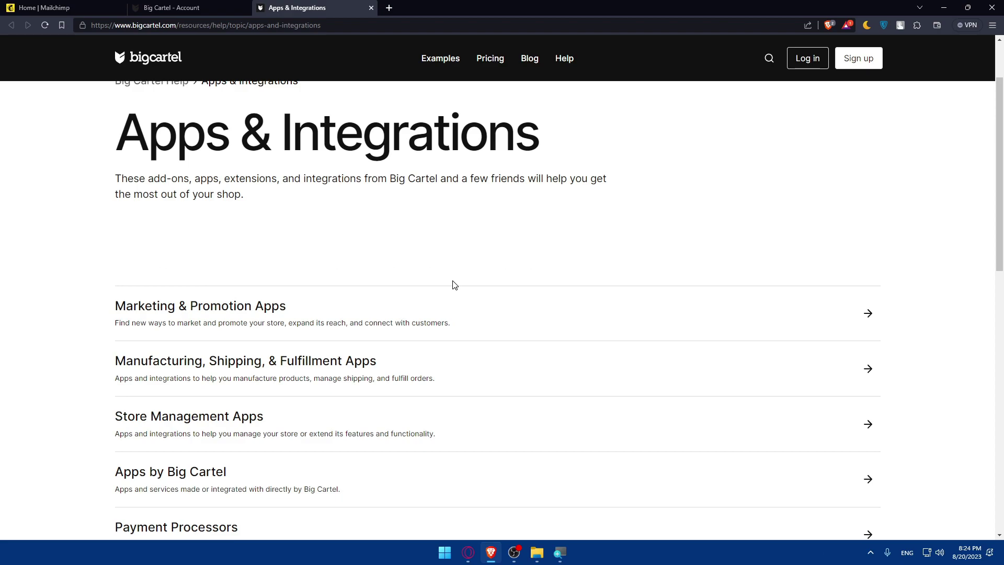
{"action": "scroll", "coordinate": [421, 322], "scroll_direction": "down", "scroll_amount": 6}
{"action": "scroll", "coordinate": [380, 338], "scroll_direction": "up", "scroll_amount": 4}
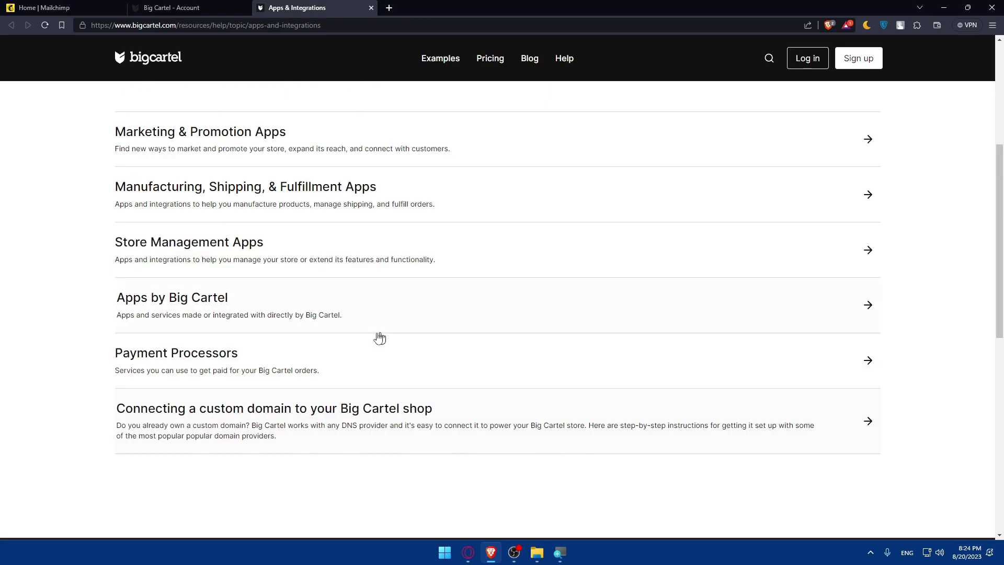
{"action": "scroll", "coordinate": [417, 384], "scroll_direction": "up", "scroll_amount": 1}
{"action": "scroll", "coordinate": [504, 332], "scroll_direction": "down", "scroll_amount": 3}
{"action": "scroll", "coordinate": [504, 329], "scroll_direction": "up", "scroll_amount": 3}
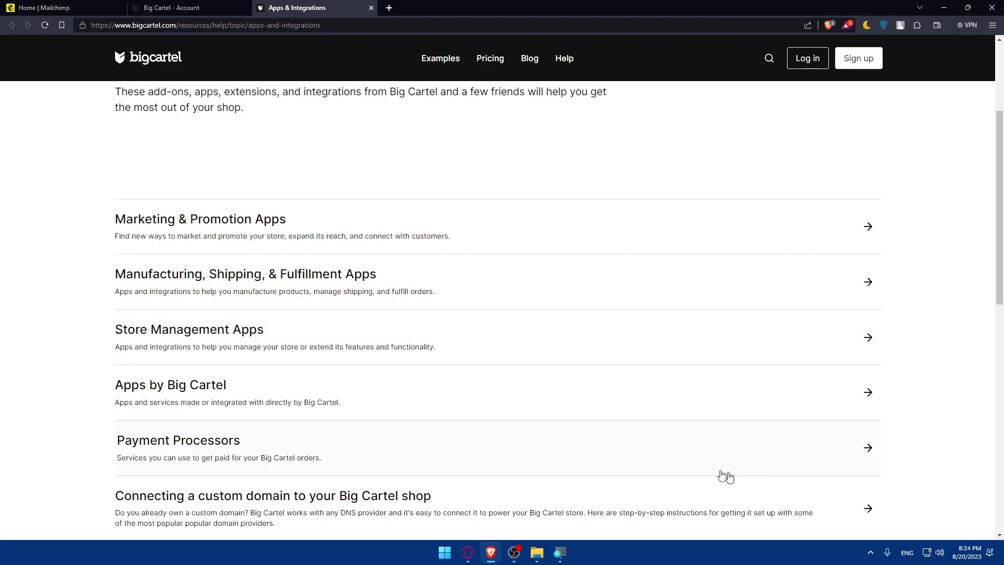
{"action": "scroll", "coordinate": [460, 379], "scroll_direction": "down", "scroll_amount": 2}
{"action": "scroll", "coordinate": [190, 255], "scroll_direction": "up", "scroll_amount": 2}
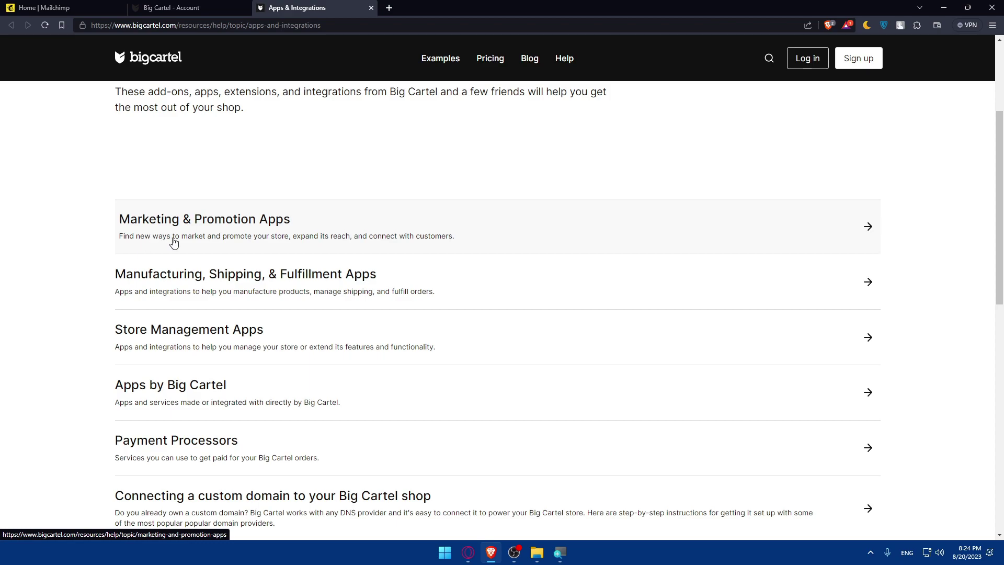
- Read the Mailchimp article under Marketing & Promotion Apps and launch its Get Started setup
{"action": "left_click", "coordinate": [285, 228]}
{"action": "scroll", "coordinate": [308, 228], "scroll_direction": "down", "scroll_amount": 3}
{"action": "scroll", "coordinate": [628, 431], "scroll_direction": "down", "scroll_amount": 2}
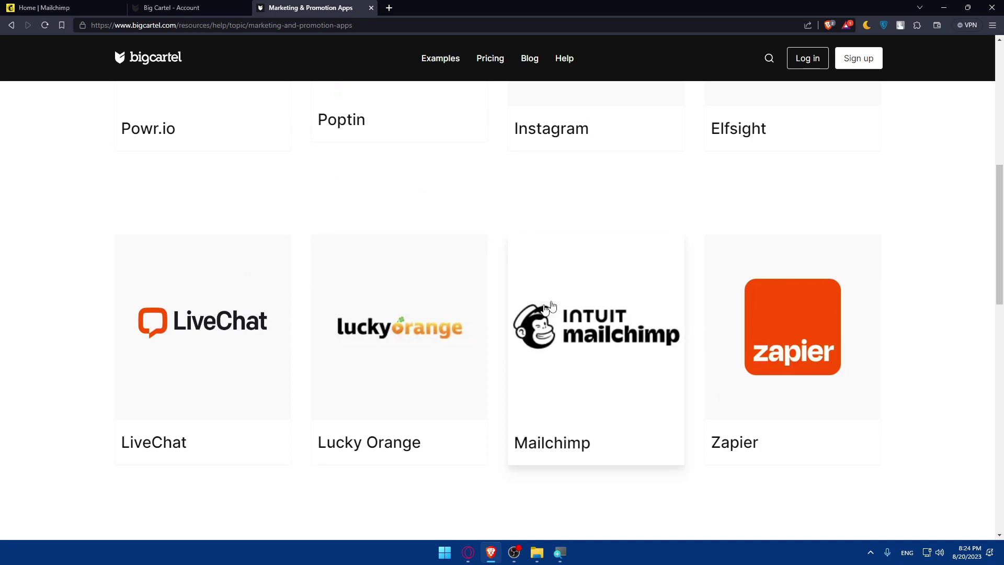
{"action": "left_click", "coordinate": [589, 350]}
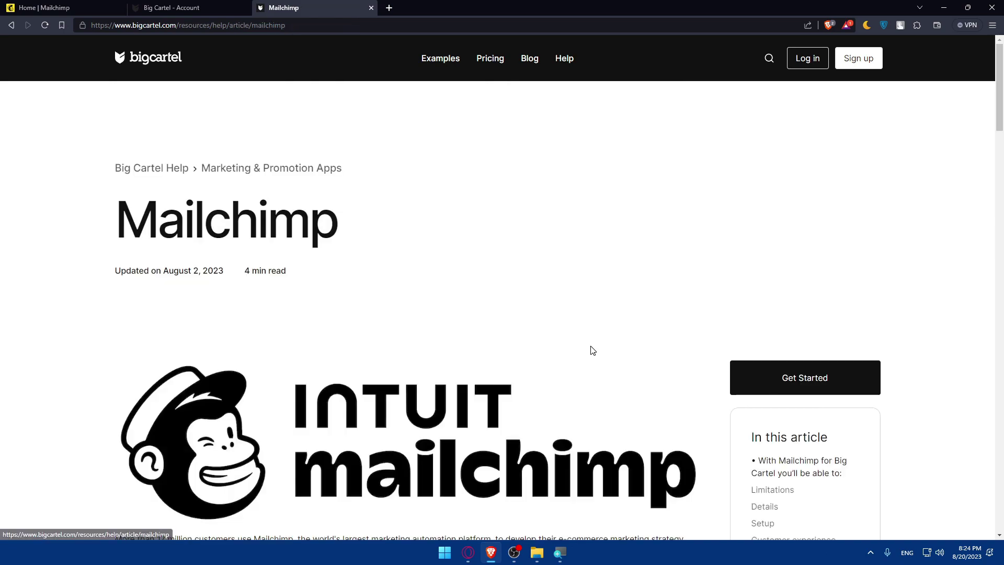
{"action": "scroll", "coordinate": [592, 350], "scroll_direction": "down", "scroll_amount": 2}
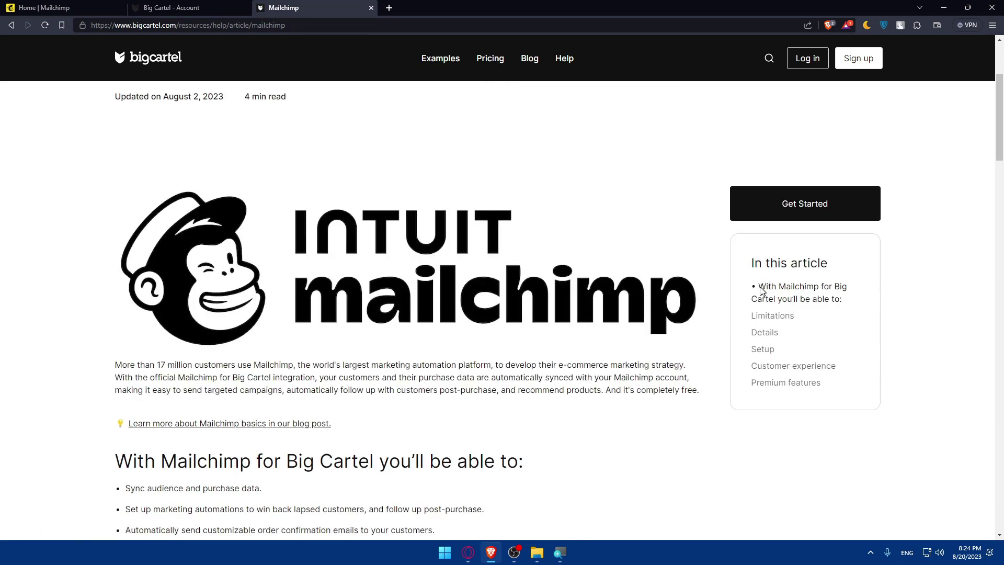
{"action": "mouse_move", "coordinate": [757, 288]}
{"action": "left_mouse_down"}
{"action": "mouse_move", "coordinate": [826, 299]}
{"action": "mouse_move", "coordinate": [826, 316]}
{"action": "left_mouse_up"}
{"action": "left_click", "coordinate": [809, 324]}
{"action": "scroll", "coordinate": [365, 313], "scroll_direction": "down", "scroll_amount": 1}
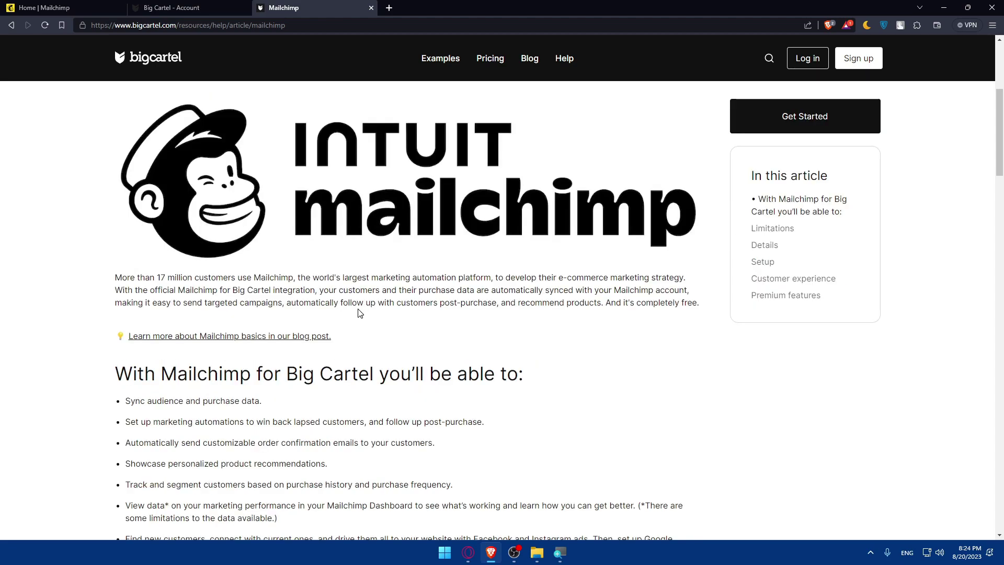
{"action": "scroll", "coordinate": [347, 311], "scroll_direction": "down", "scroll_amount": 1}
{"action": "scroll", "coordinate": [202, 302], "scroll_direction": "down", "scroll_amount": 2}
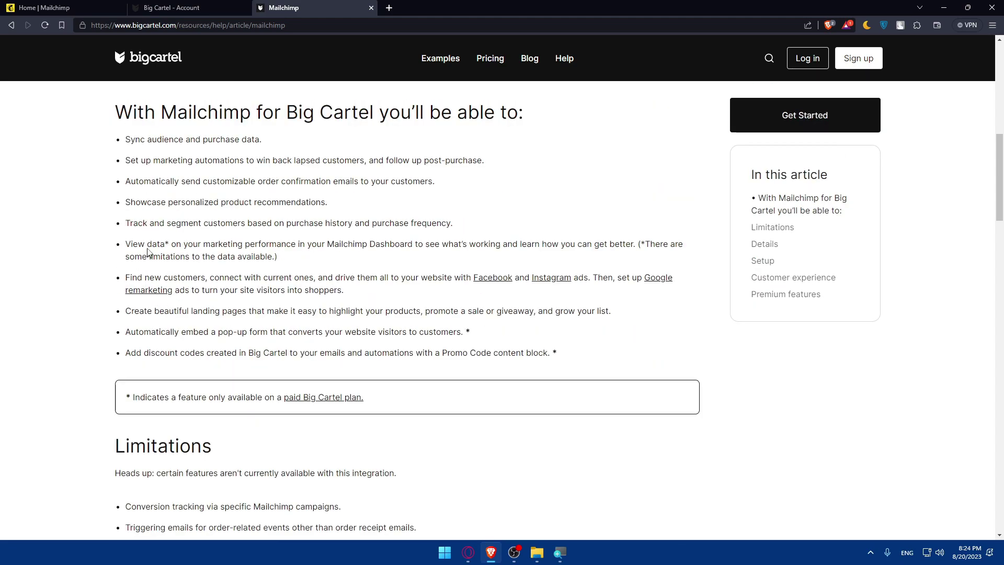
{"action": "scroll", "coordinate": [157, 239], "scroll_direction": "up", "scroll_amount": 1}
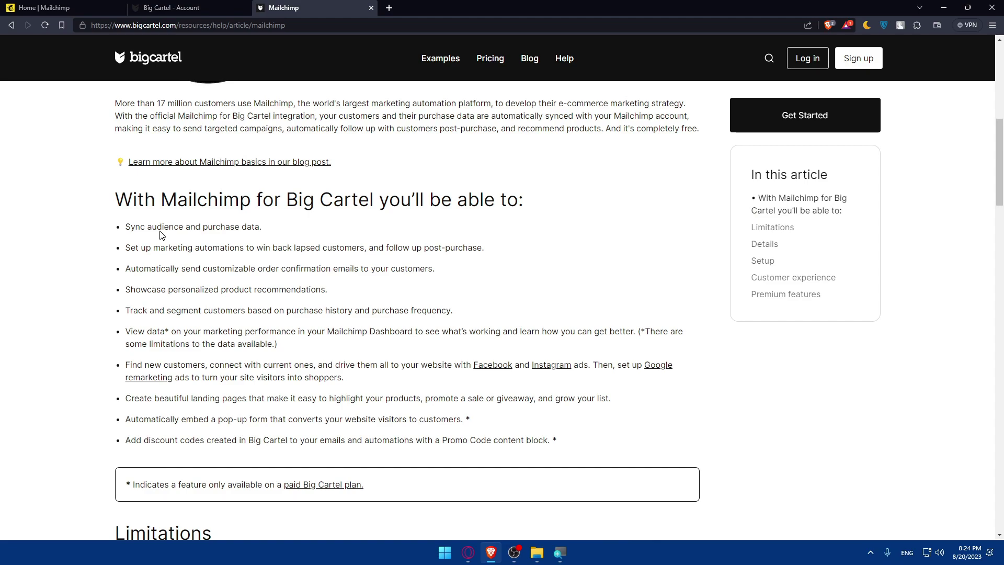
{"action": "scroll", "coordinate": [134, 212], "scroll_direction": "down", "scroll_amount": 4}
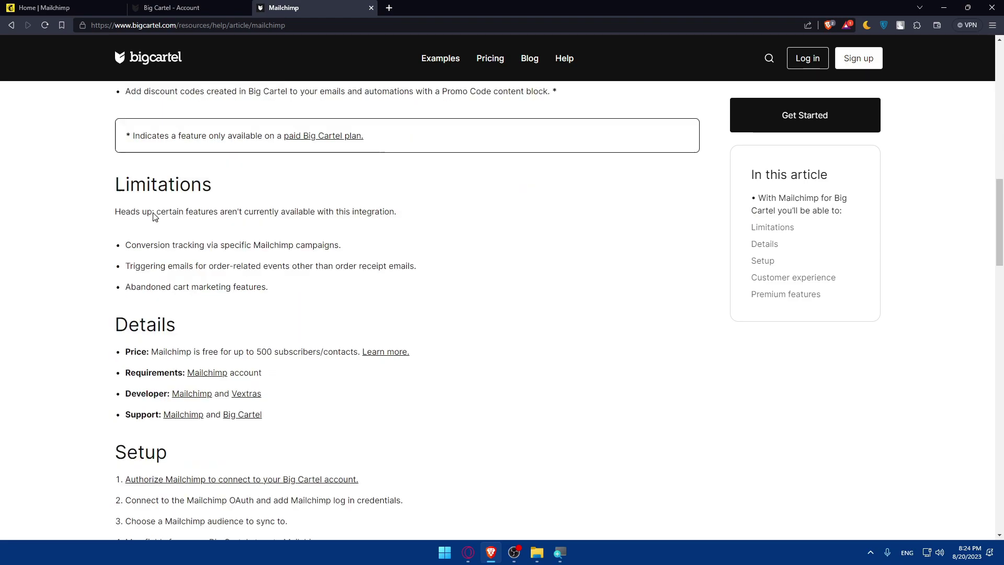
{"action": "scroll", "coordinate": [152, 217], "scroll_direction": "down", "scroll_amount": 1}
{"action": "scroll", "coordinate": [152, 217], "scroll_direction": "up", "scroll_amount": 2}
{"action": "scroll", "coordinate": [153, 217], "scroll_direction": "down", "scroll_amount": 2}
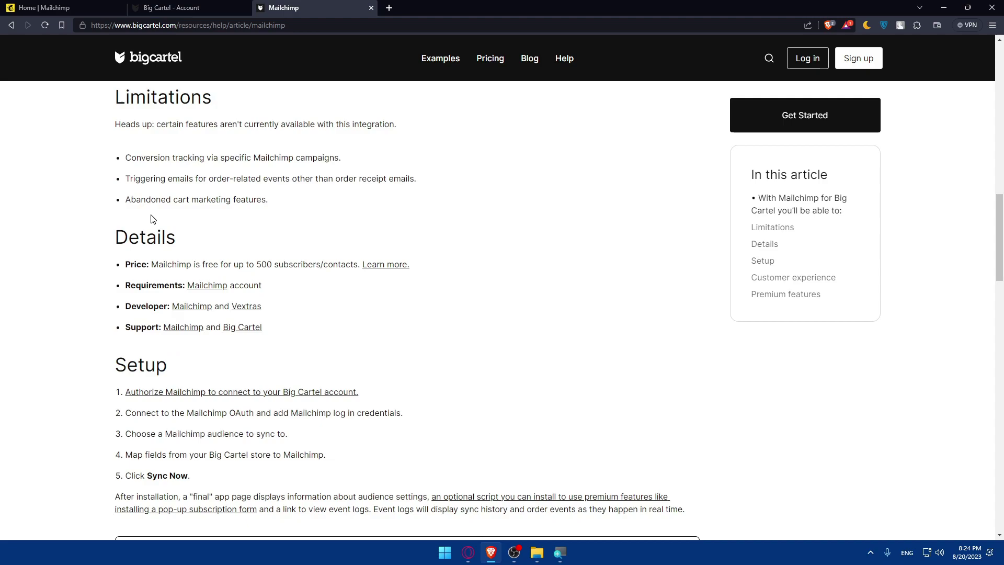
{"action": "scroll", "coordinate": [152, 219], "scroll_direction": "down", "scroll_amount": 3}
{"action": "scroll", "coordinate": [152, 220], "scroll_direction": "down", "scroll_amount": 2}
{"action": "scroll", "coordinate": [152, 220], "scroll_direction": "down", "scroll_amount": 4}
{"action": "scroll", "coordinate": [152, 222], "scroll_direction": "up", "scroll_amount": 5}
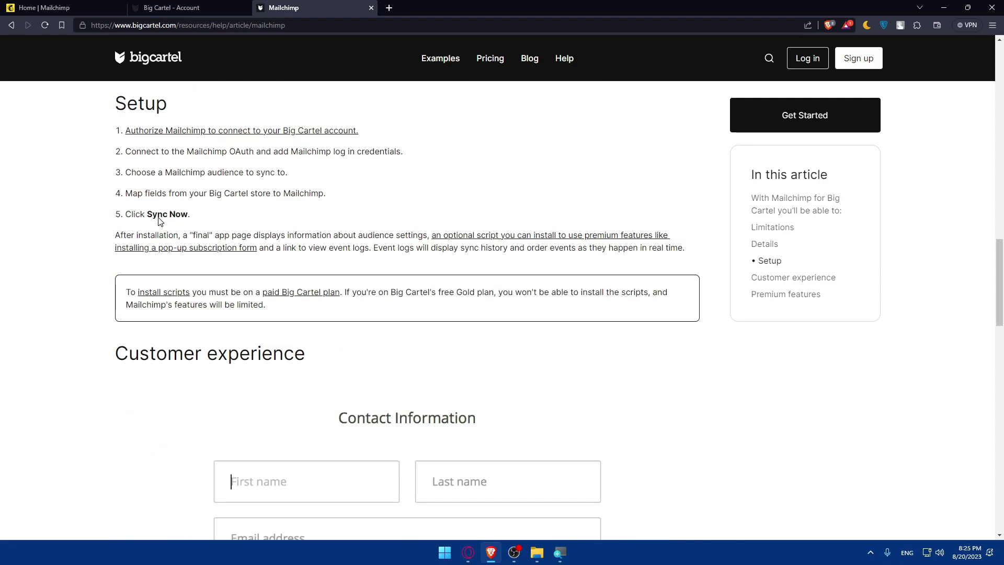
{"action": "scroll", "coordinate": [153, 221], "scroll_direction": "up", "scroll_amount": 10}
{"action": "left_click", "coordinate": [805, 385]}
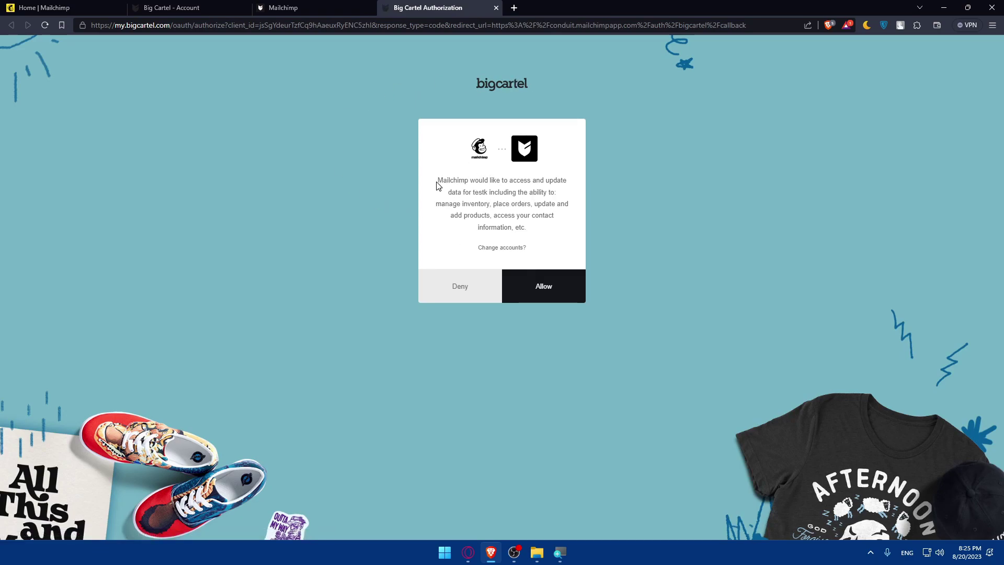
- Review the requested permissions and allow Mailchimp to access the testk store's data
{"action": "left_click_drag", "start_coordinate": [437, 181], "coordinate": [539, 191]}
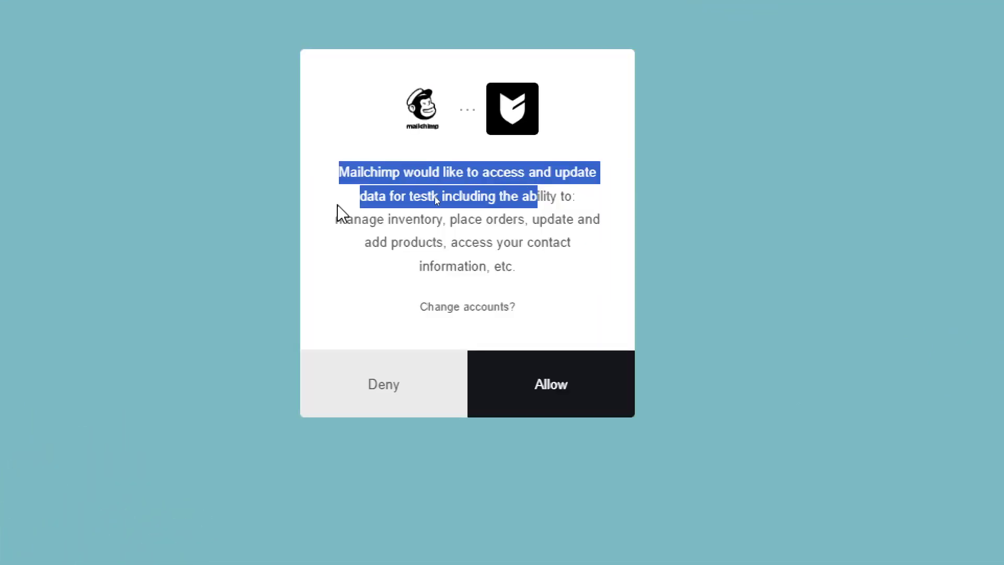
{"action": "left_click", "coordinate": [444, 196]}
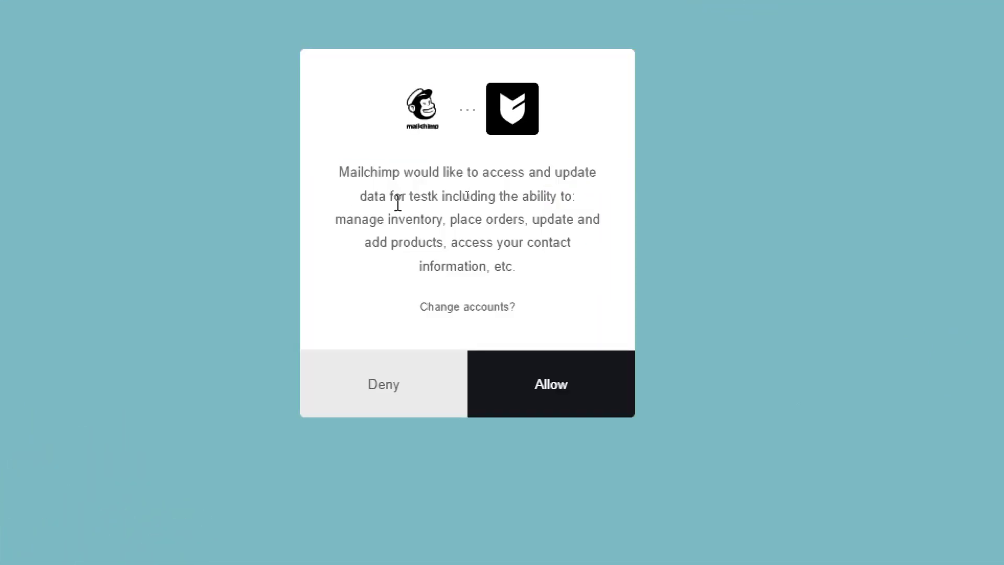
{"action": "left_click_drag", "start_coordinate": [352, 201], "coordinate": [538, 198]}
{"action": "left_click", "coordinate": [433, 197]}
{"action": "left_click", "coordinate": [342, 222]}
{"action": "mouse_move", "coordinate": [546, 220]}
{"action": "left_mouse_down"}
{"action": "mouse_move", "coordinate": [417, 260]}
{"action": "mouse_move", "coordinate": [547, 275]}
{"action": "left_mouse_up"}
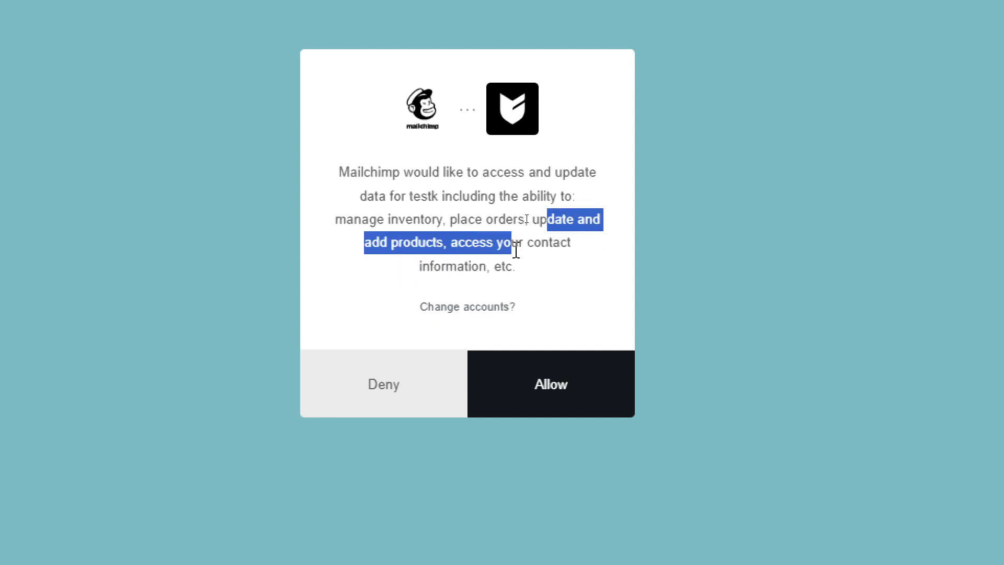
{"action": "left_click", "coordinate": [543, 275]}
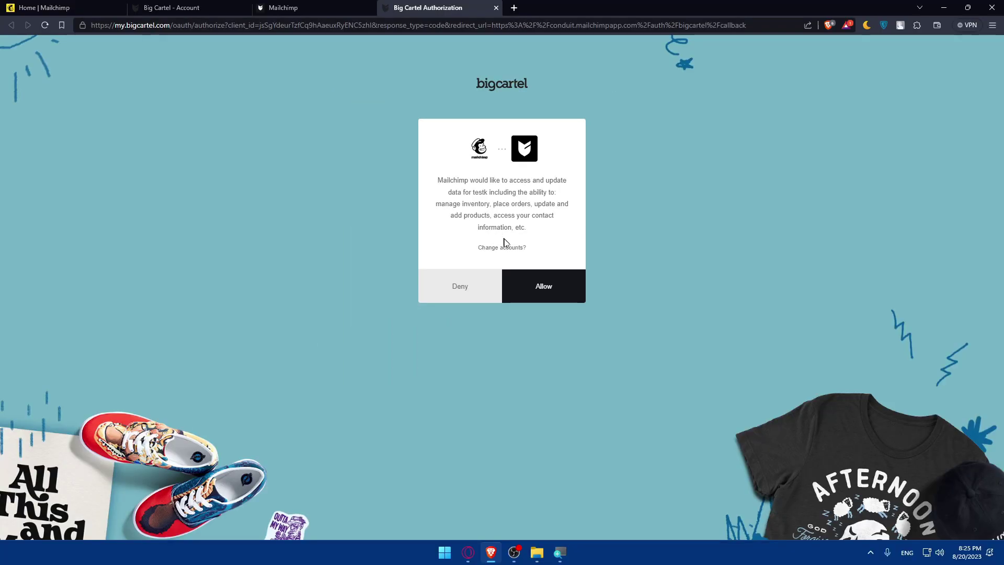
{"action": "left_click", "coordinate": [534, 295]}
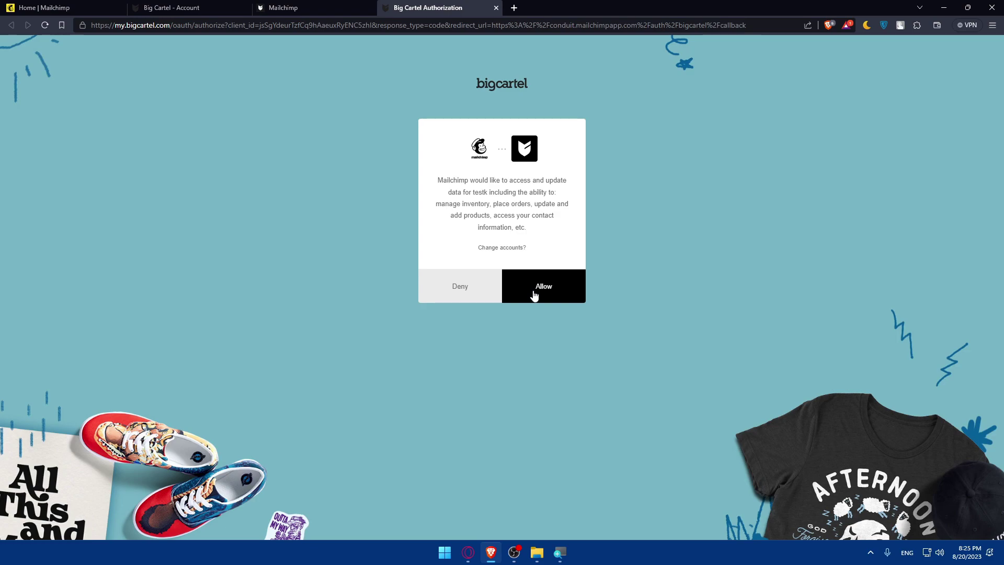
{"action": "left_click", "coordinate": [554, 276]}
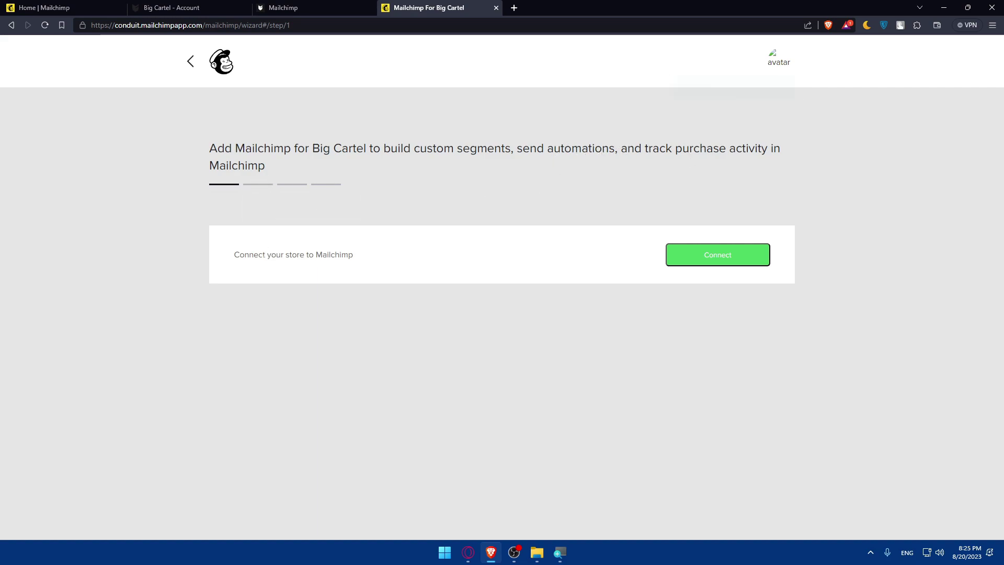
- Connect the store, log in with saved Mailchimp credentials and authorize Mailchimp for Big Cartel
{"action": "left_click", "coordinate": [690, 261]}
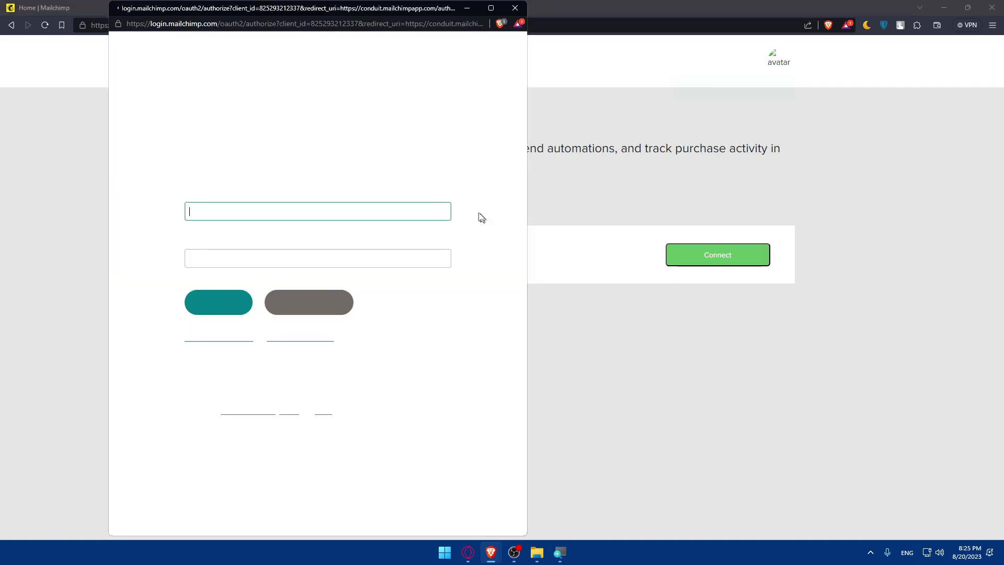
{"action": "left_click", "coordinate": [287, 238]}
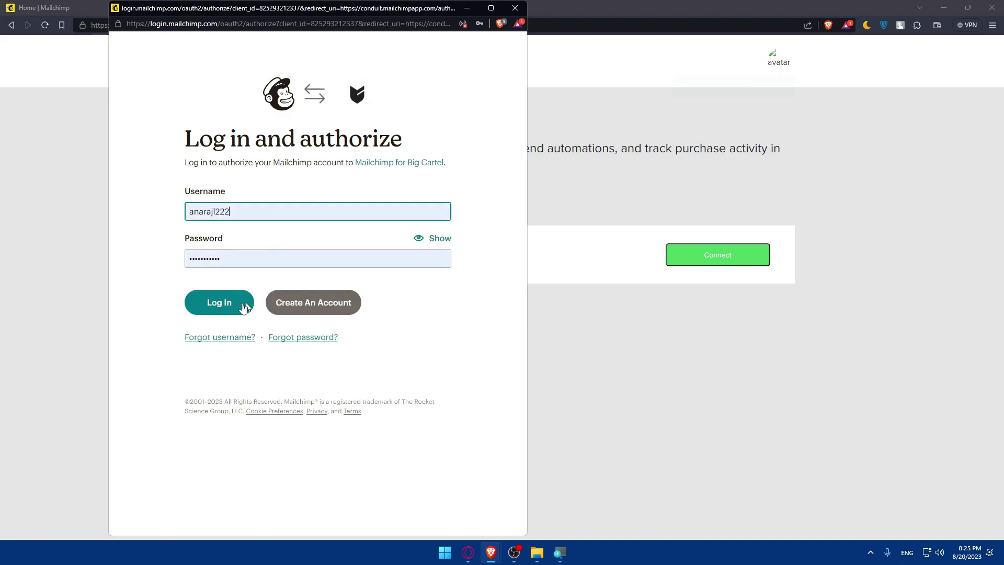
{"action": "left_click", "coordinate": [224, 306]}
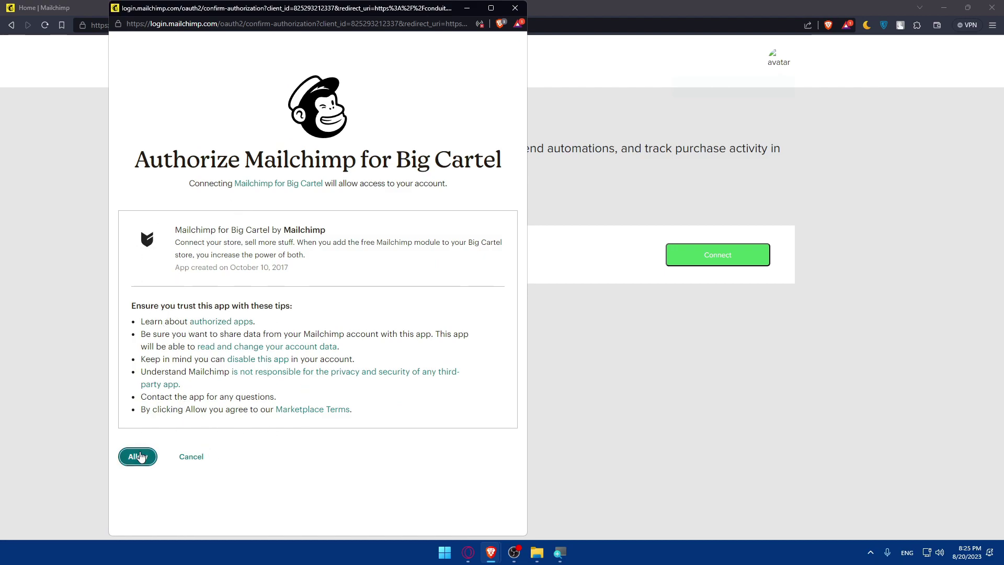
{"action": "left_click", "coordinate": [135, 457]}
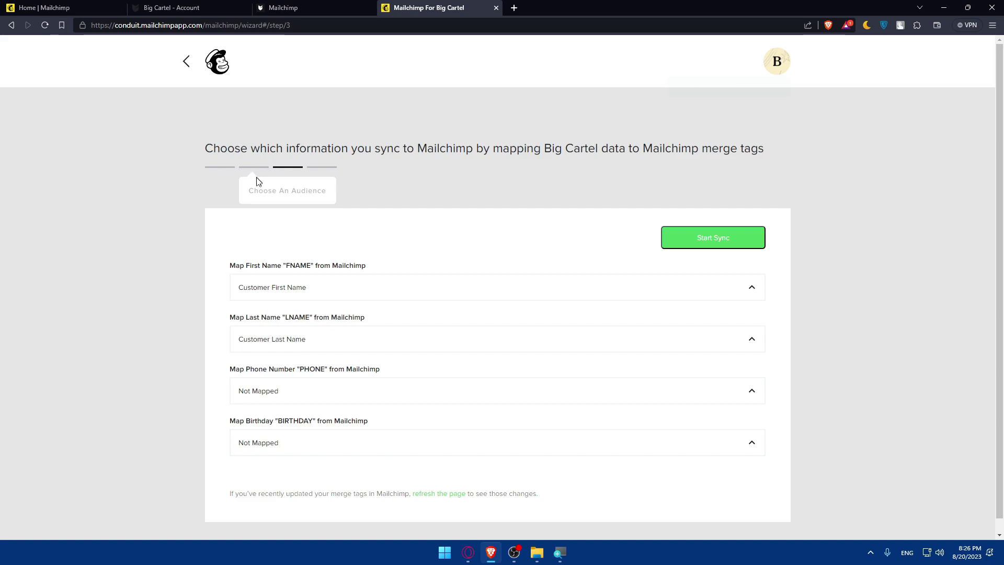
{"action": "scroll", "coordinate": [255, 176], "scroll_direction": "down", "scroll_amount": 1}
{"action": "scroll", "coordinate": [257, 182], "scroll_direction": "up", "scroll_amount": 1}
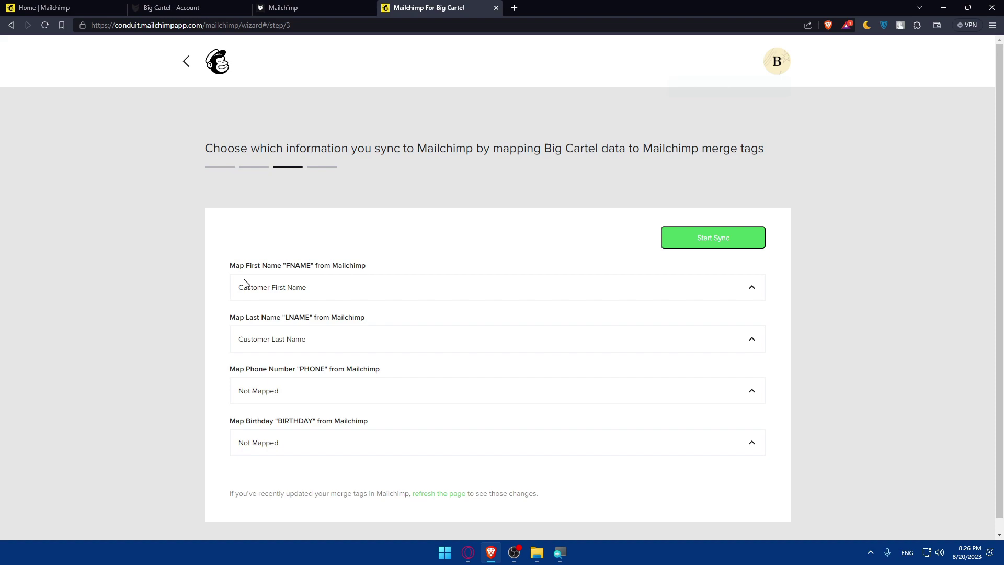
- Keep Customer First Name mapped to FNAME, leave Phone Number Not Mapped, and start the sync
{"action": "left_click", "coordinate": [334, 294]}
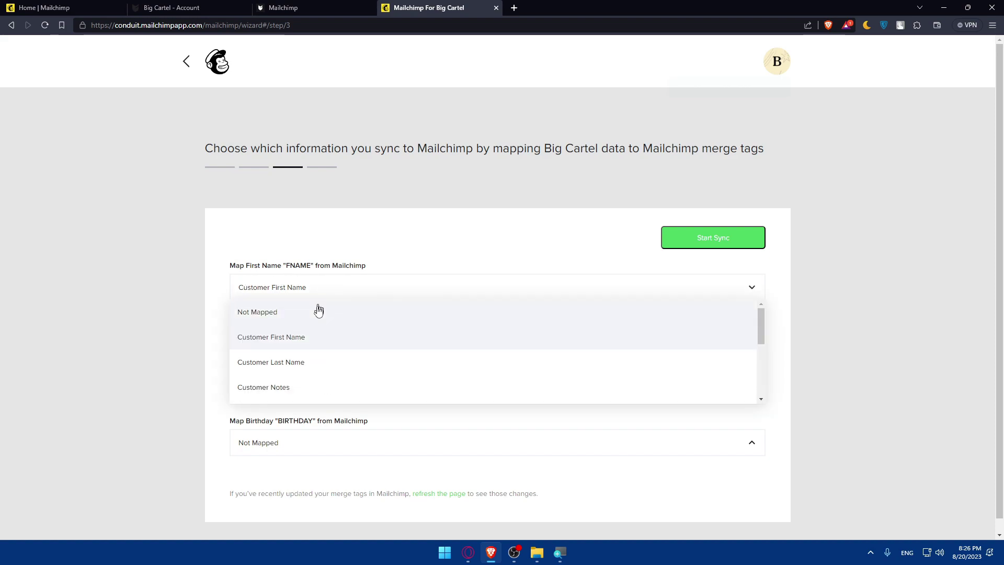
{"action": "left_click", "coordinate": [275, 287]}
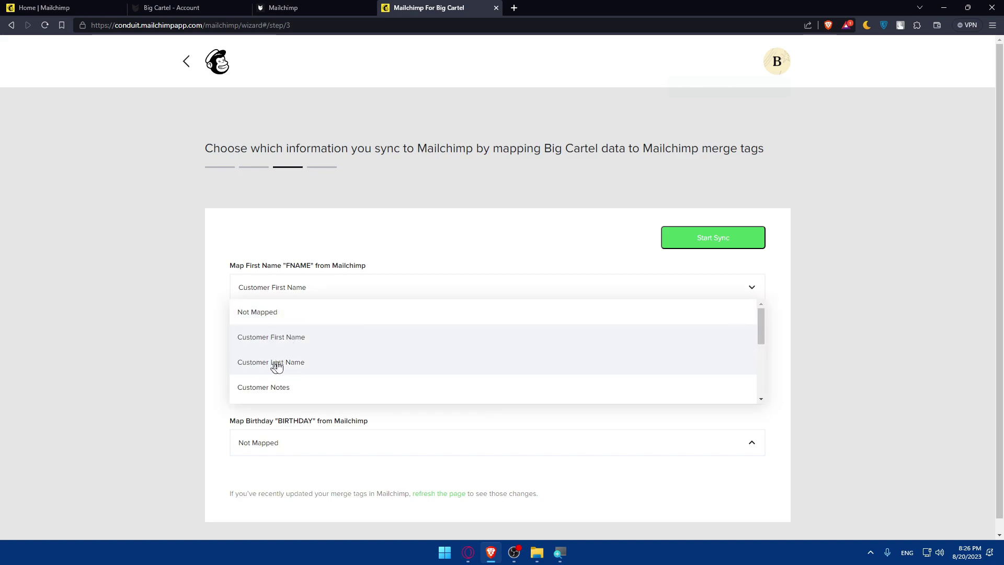
{"action": "left_click", "coordinate": [281, 297]}
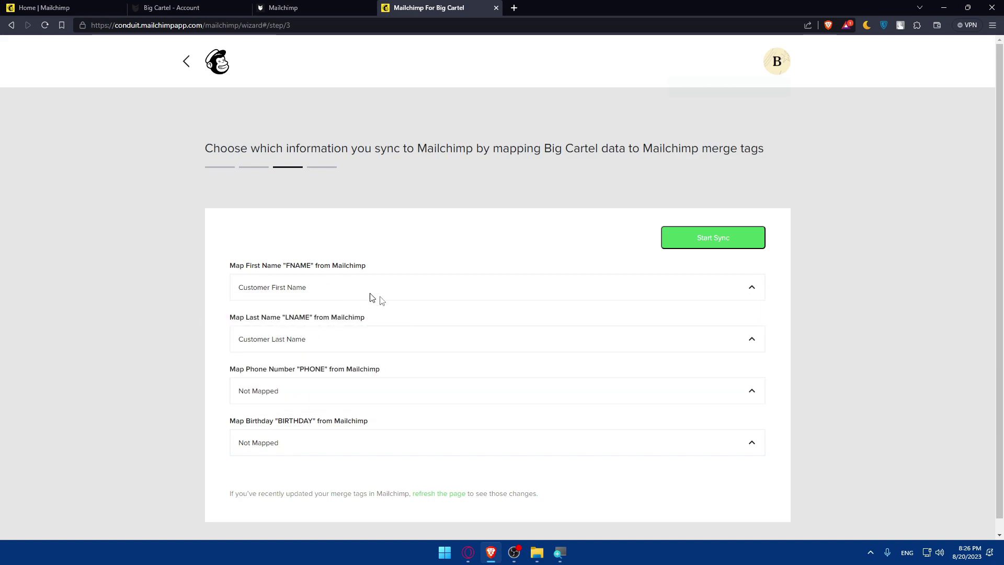
{"action": "scroll", "coordinate": [354, 359], "scroll_direction": "down", "scroll_amount": 1}
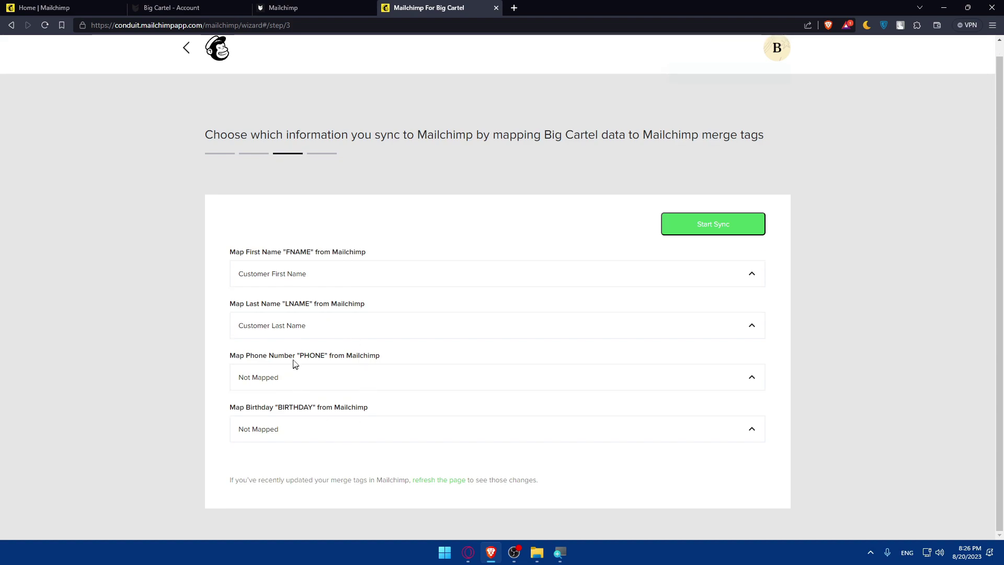
{"action": "left_click", "coordinate": [372, 382]}
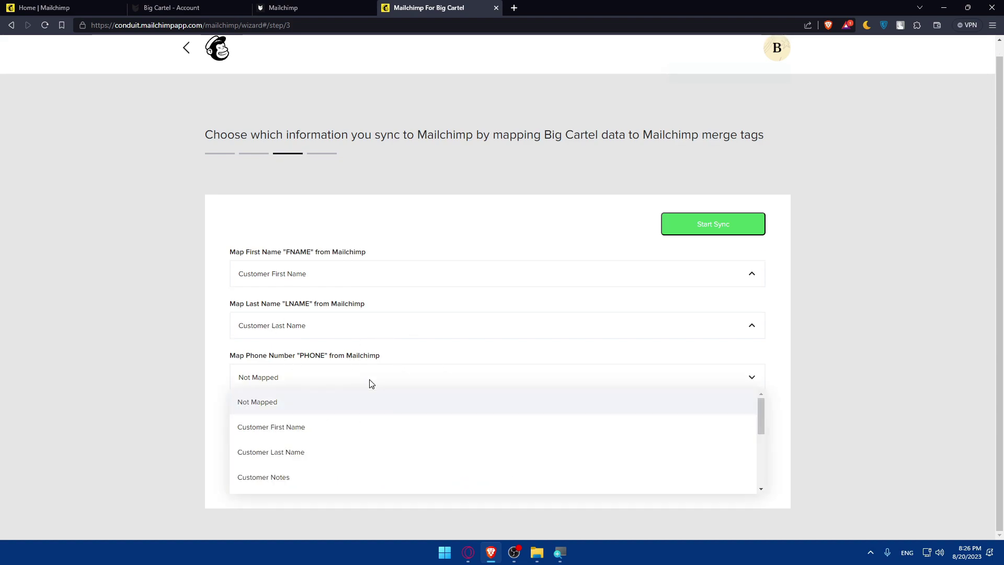
{"action": "left_click", "coordinate": [371, 383]}
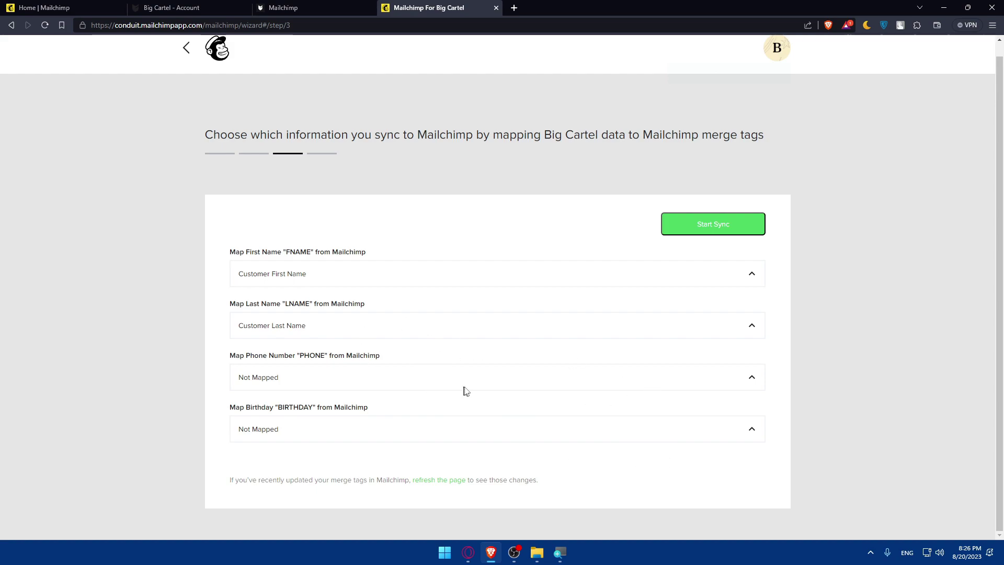
{"action": "left_click", "coordinate": [697, 225]}
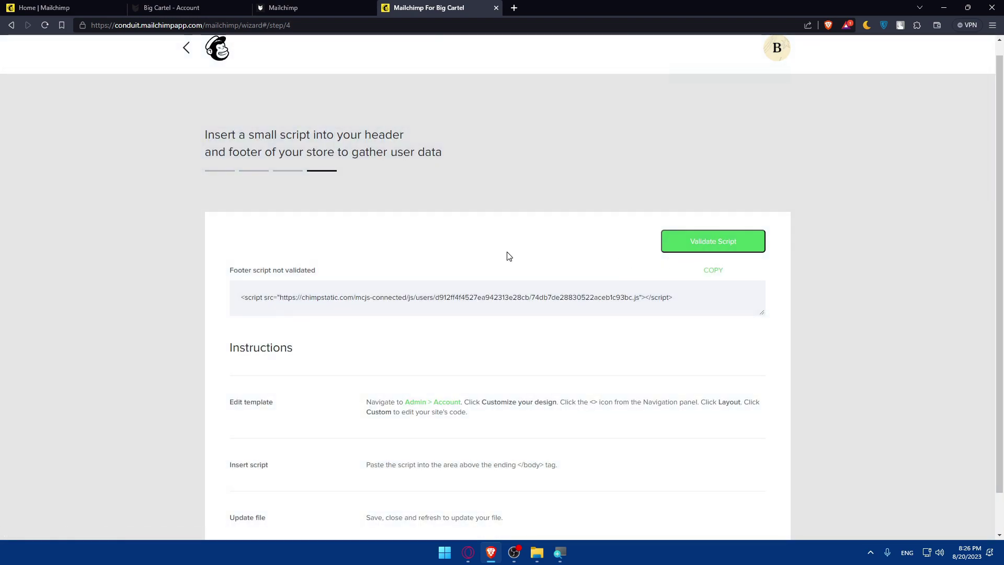
{"action": "scroll", "coordinate": [487, 260], "scroll_direction": "down", "scroll_amount": 2}
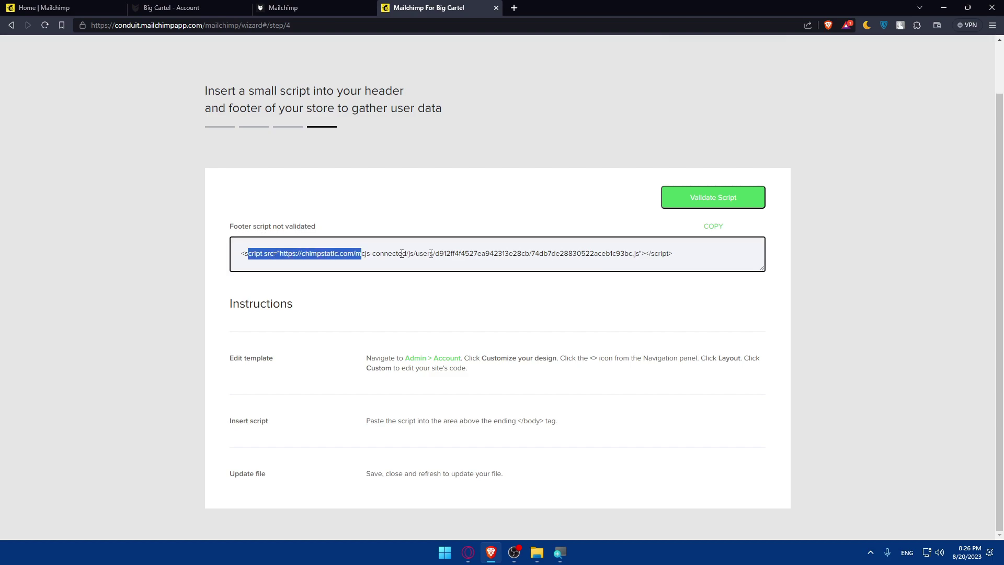
- Run Validate Script on the footer script, then select the entire script text for copying
{"action": "left_click_drag", "start_coordinate": [244, 253], "coordinate": [681, 288]}
{"action": "left_click", "coordinate": [667, 298]}
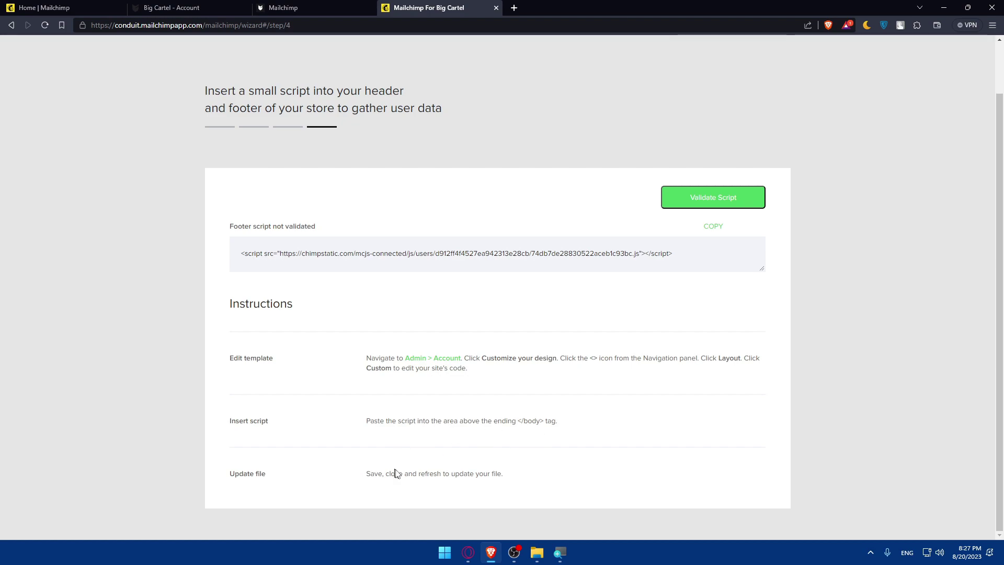
{"action": "left_click", "coordinate": [712, 204]}
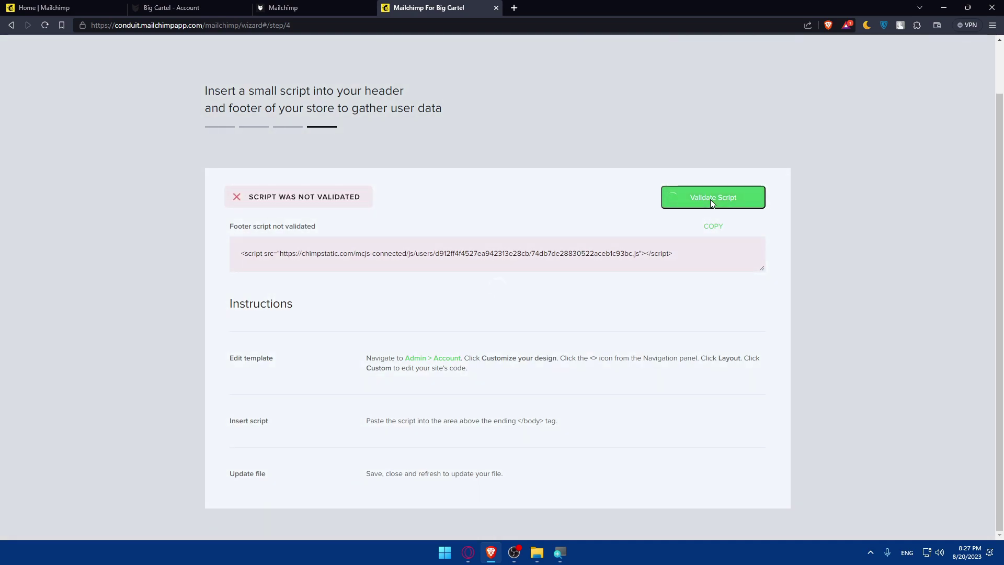
{"action": "mouse_move", "coordinate": [676, 255]}
{"action": "left_mouse_down"}
{"action": "mouse_move", "coordinate": [214, 262]}
{"action": "mouse_move", "coordinate": [366, 243]}
{"action": "left_mouse_up"}
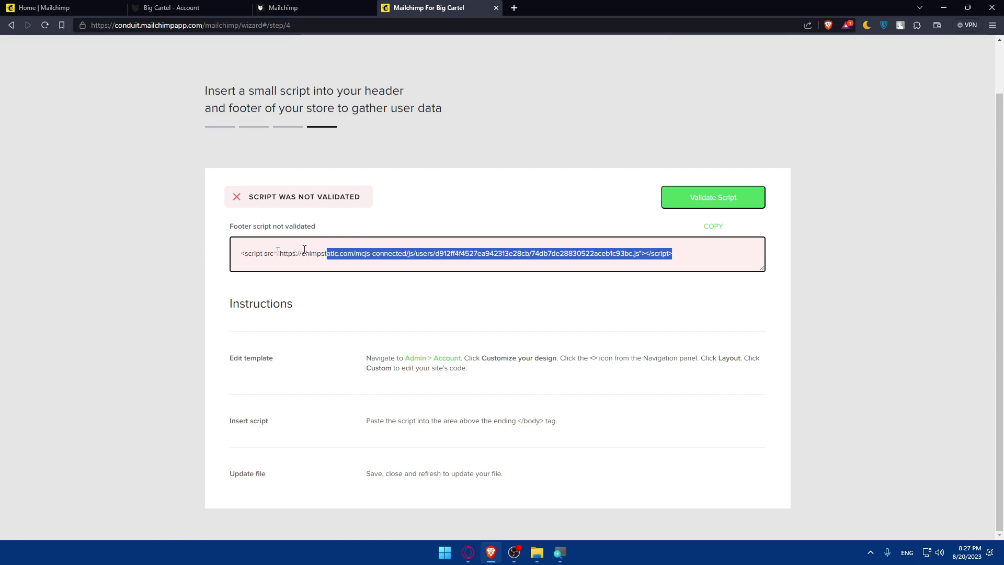
{"action": "left_click_drag", "start_coordinate": [366, 243], "coordinate": [171, 258]}
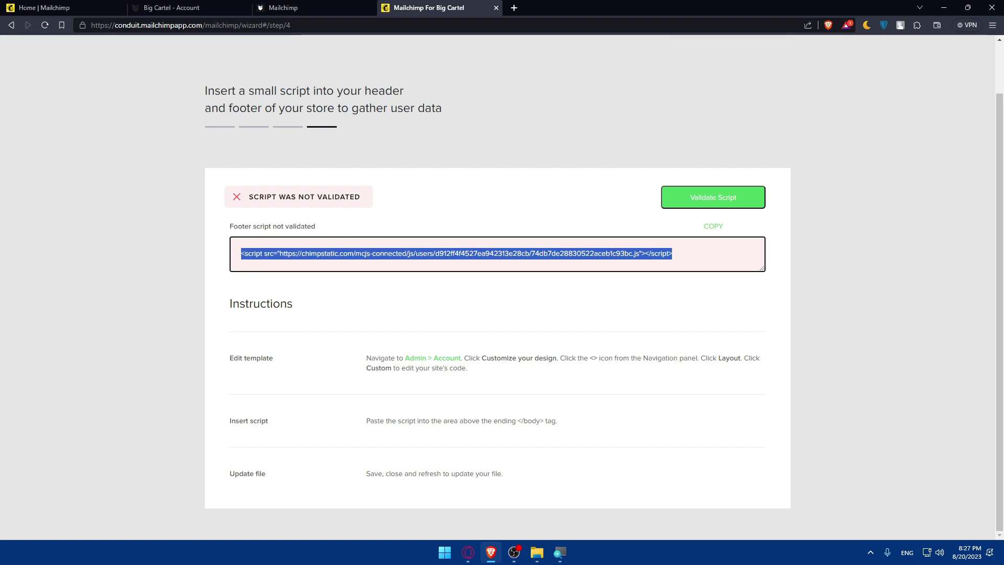
{"action": "left_click", "coordinate": [210, 6]}
{"action": "scroll", "coordinate": [487, 192], "scroll_direction": "up", "scroll_amount": 4}
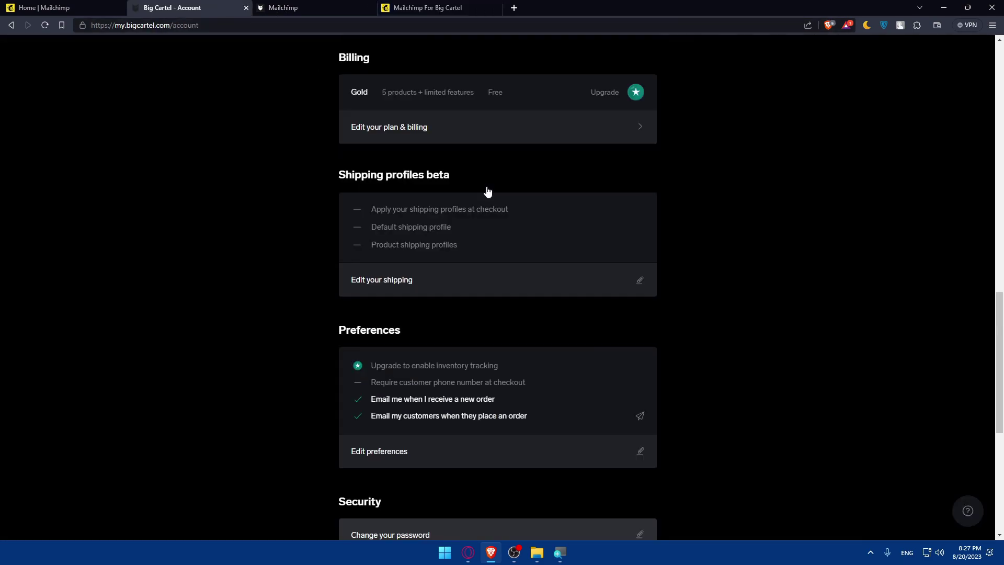
{"action": "scroll", "coordinate": [487, 191], "scroll_direction": "up", "scroll_amount": 5}
{"action": "scroll", "coordinate": [571, 206], "scroll_direction": "up", "scroll_amount": 2}
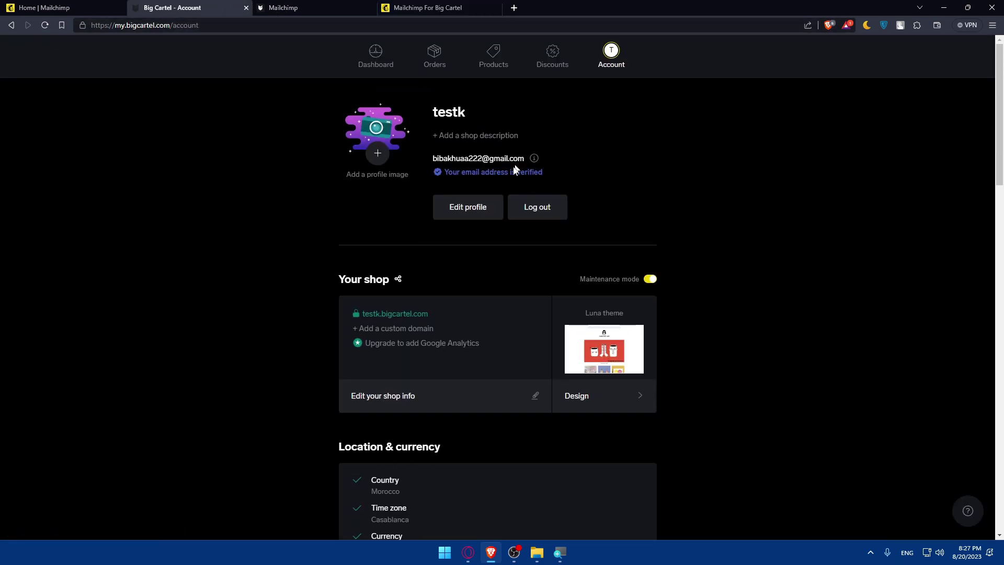
{"action": "left_click", "coordinate": [602, 398]}
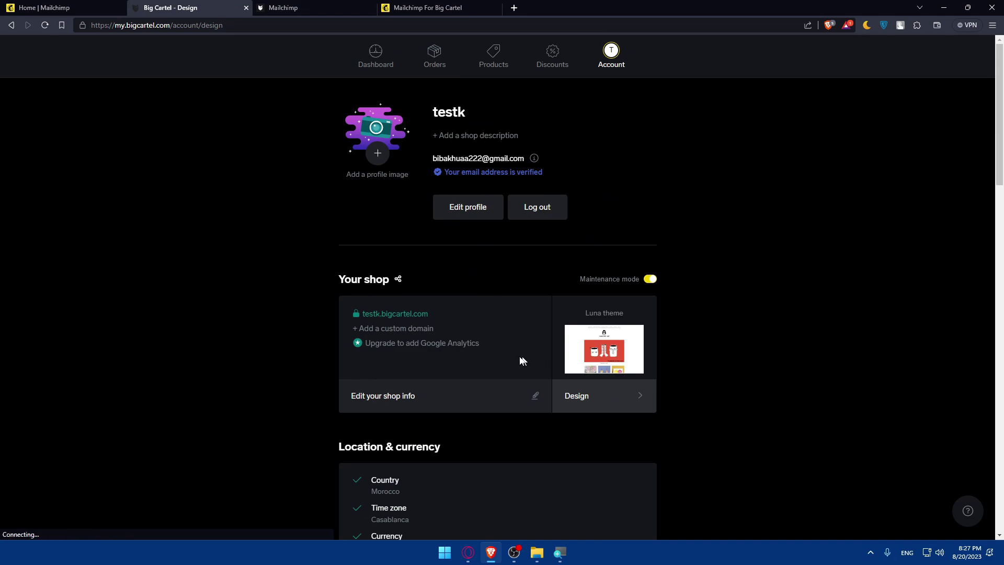
{"action": "left_click", "coordinate": [122, 53]}
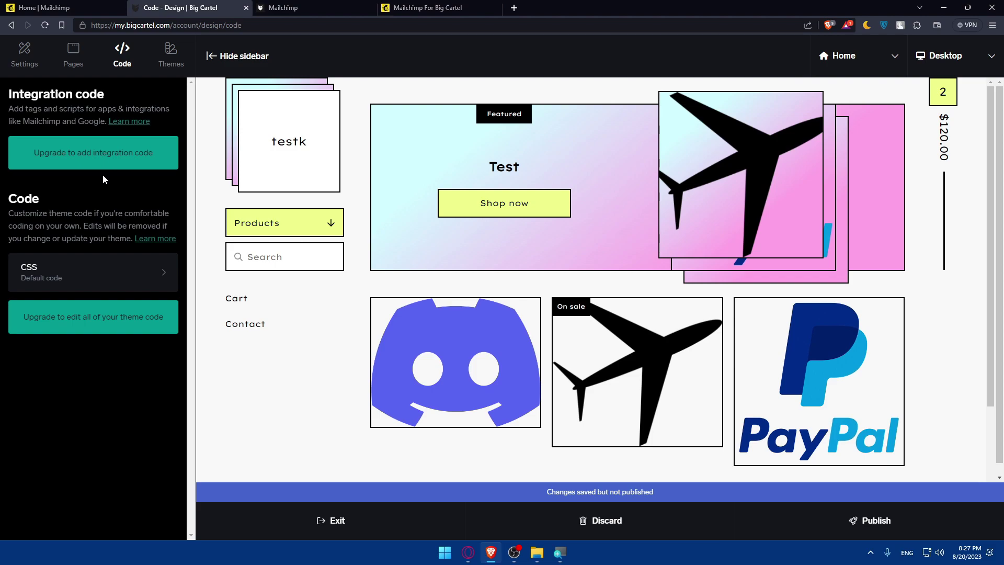
{"action": "left_click", "coordinate": [424, 8]}
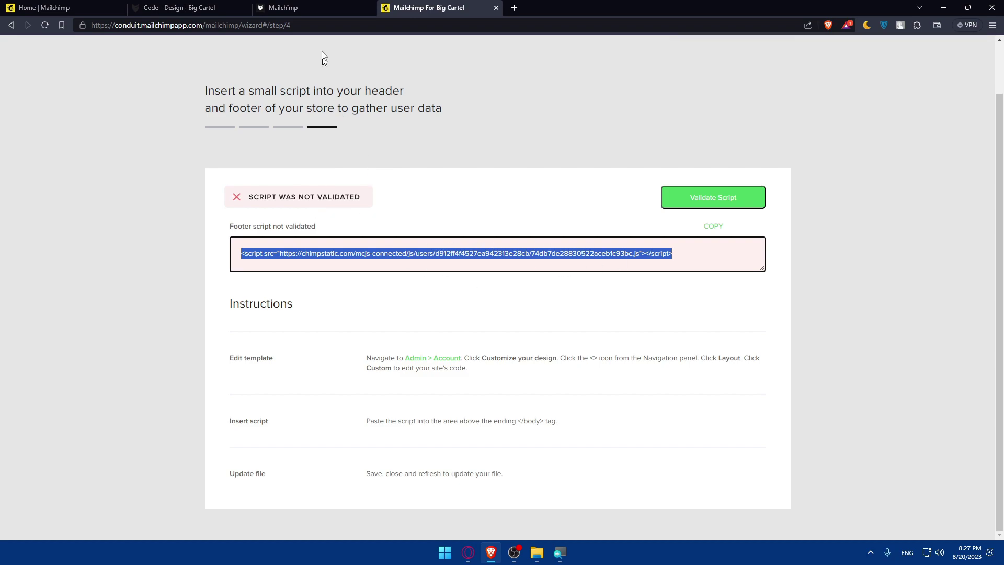
{"action": "left_click", "coordinate": [315, 8]}
{"action": "left_click", "coordinate": [200, 5]}
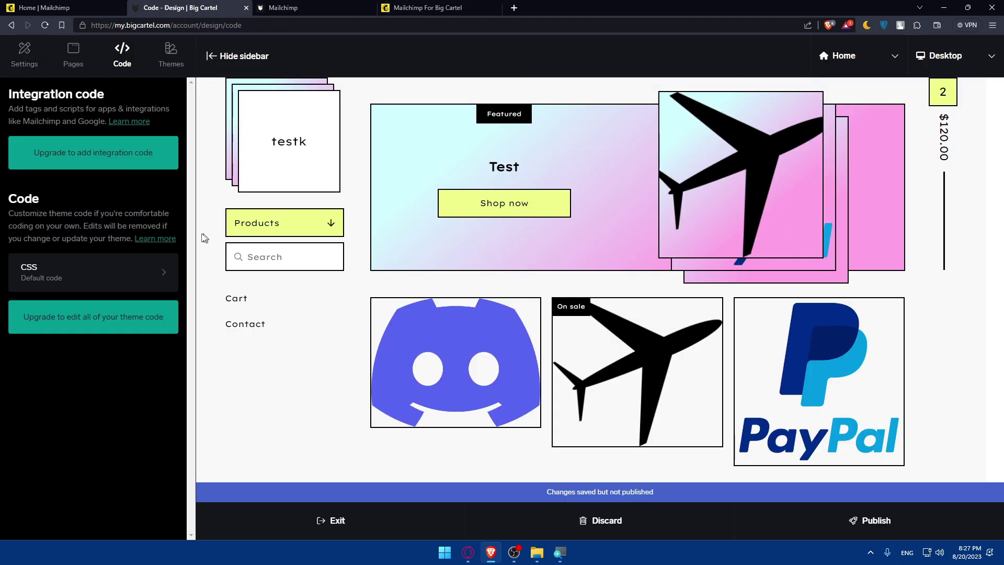
{"action": "left_click", "coordinate": [419, 11]}
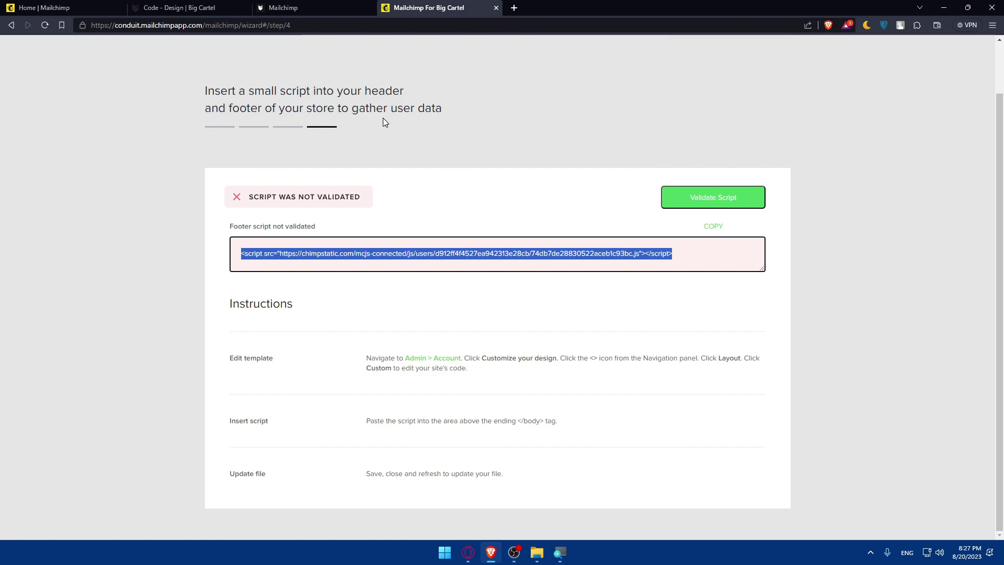
{"action": "left_click", "coordinate": [697, 303]}
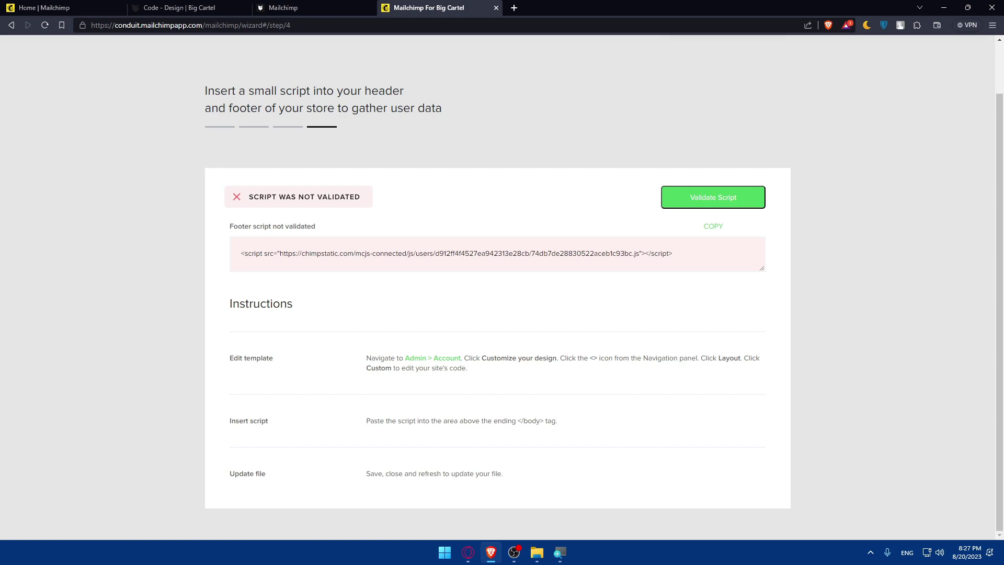
{"action": "left_click", "coordinate": [220, 8]}
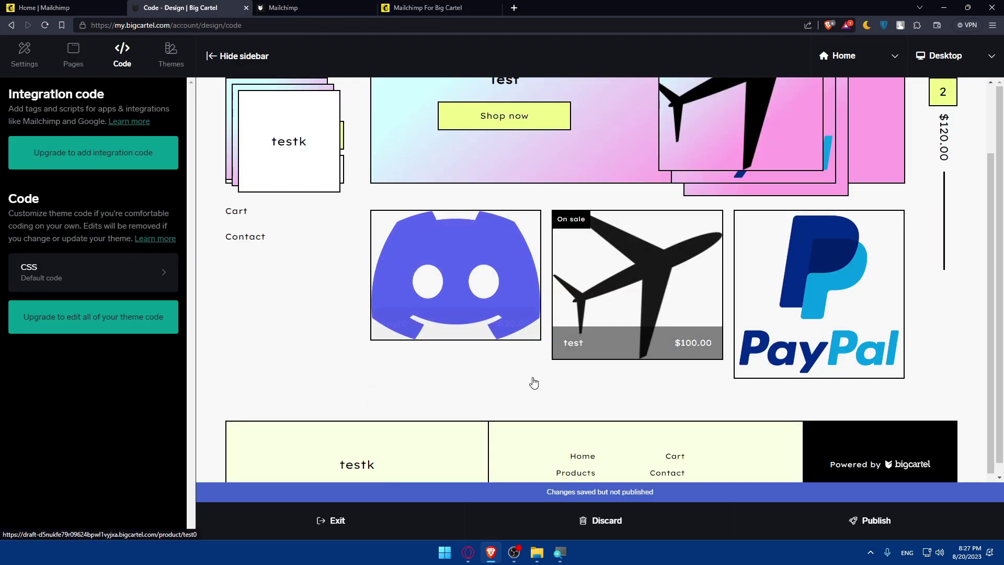
{"action": "left_click", "coordinate": [369, 527]}
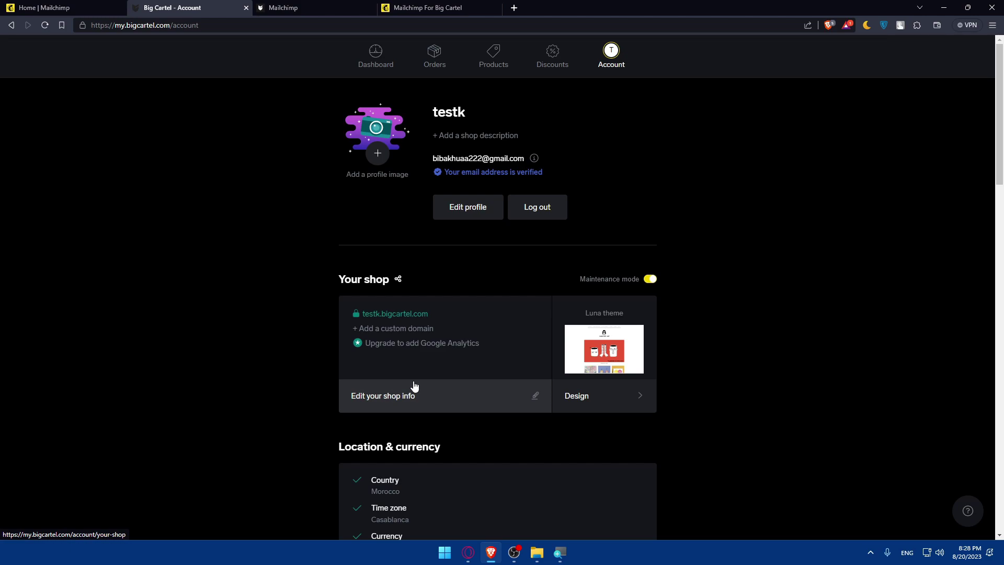
{"action": "left_click", "coordinate": [592, 396]}
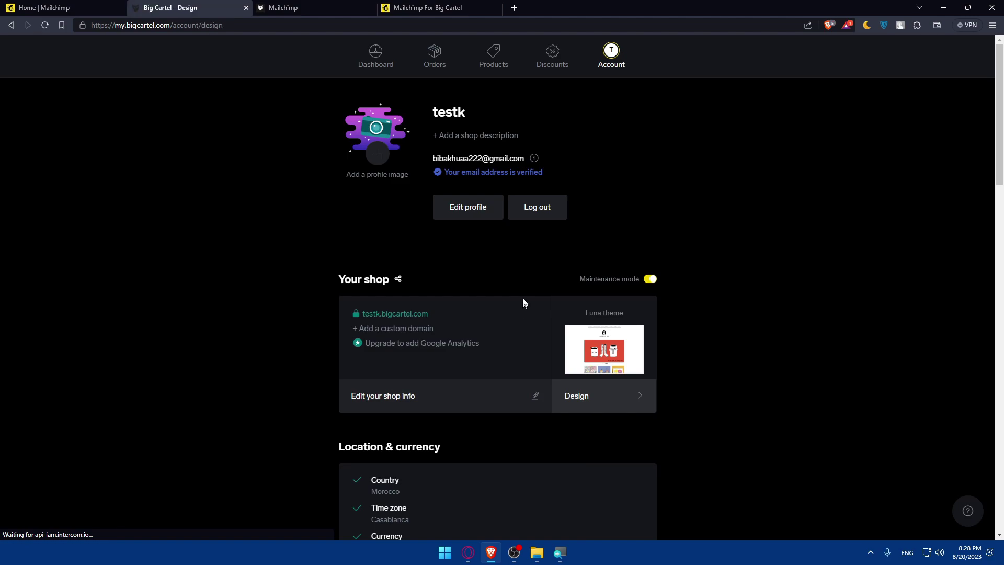
{"action": "left_click", "coordinate": [934, 55]}
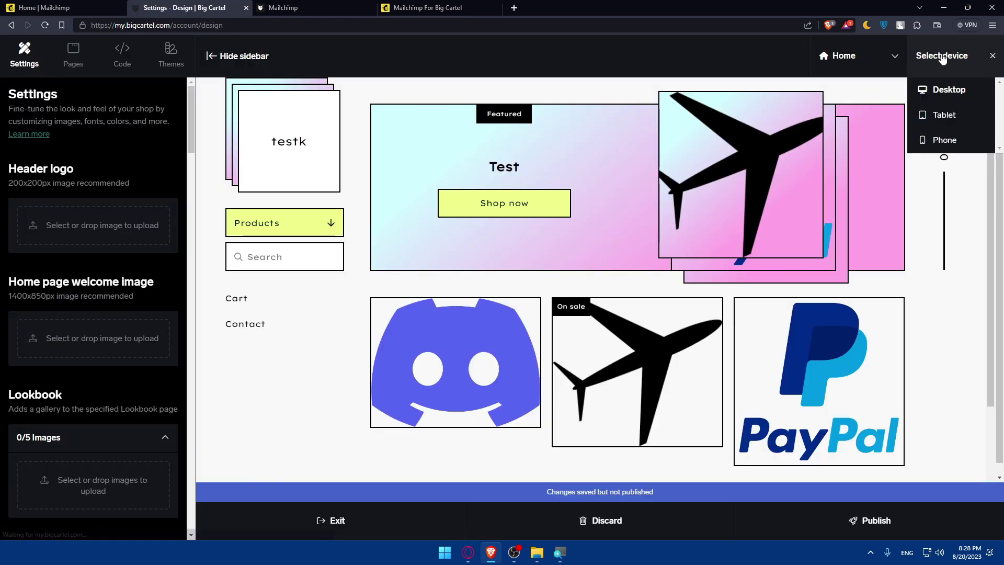
{"action": "left_click", "coordinate": [946, 116]}
{"action": "left_click", "coordinate": [948, 138]}
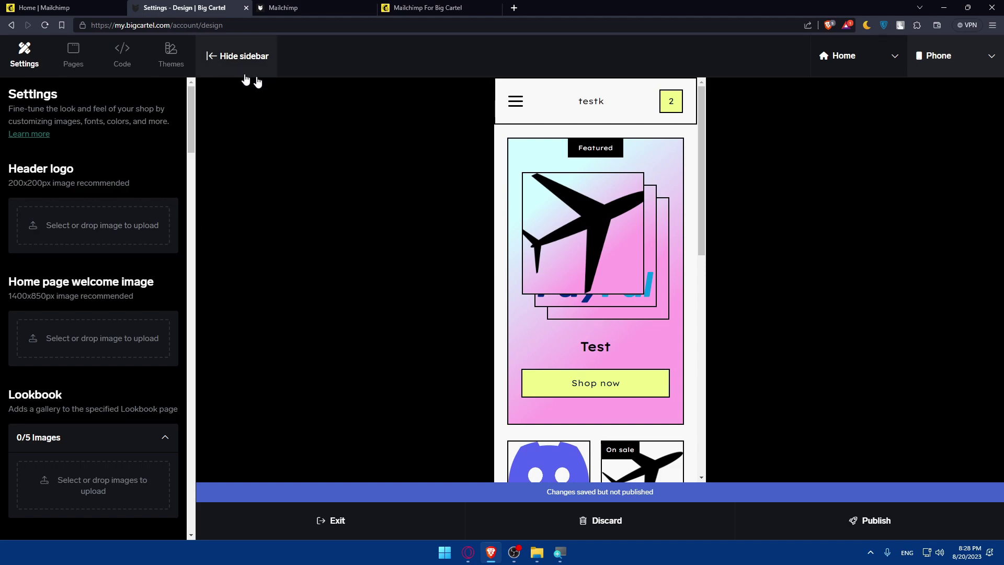
{"action": "left_click", "coordinate": [331, 521]}
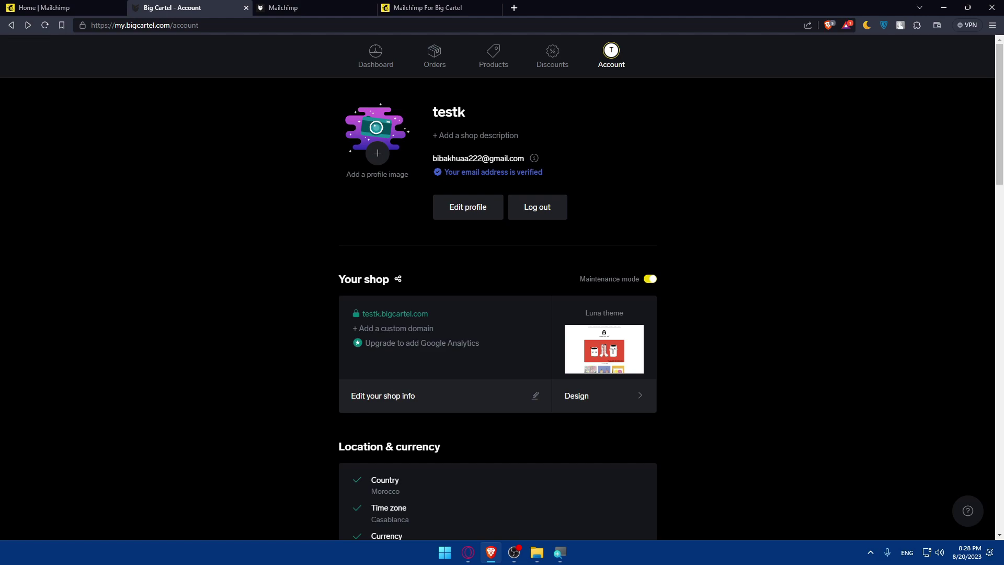
- Close the Mailchimp help article tab, leaving the Home | Mailchimp dashboard tab active
{"action": "left_click", "coordinate": [31, 8]}
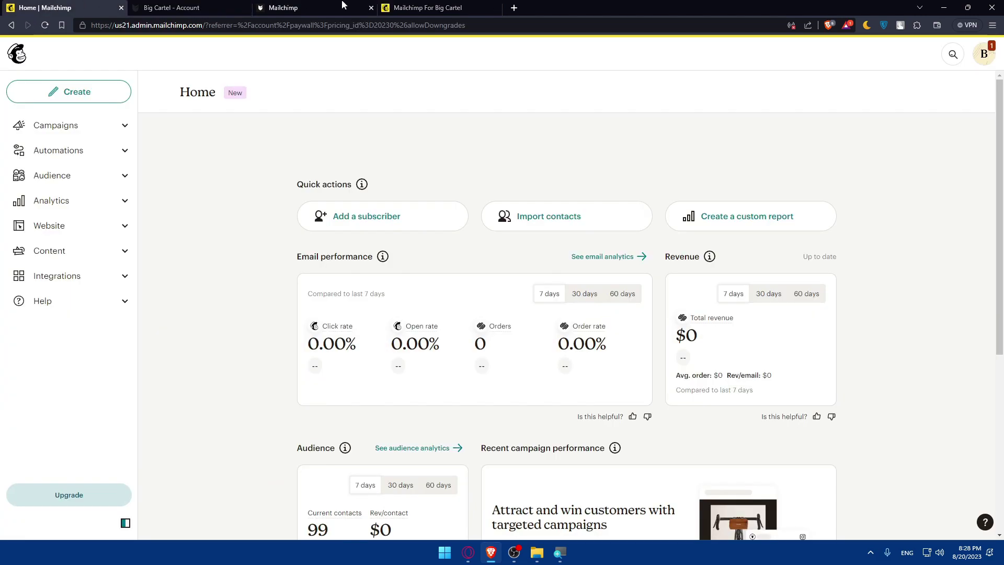
{"action": "left_click", "coordinate": [346, 8]}
{"action": "left_click", "coordinate": [371, 6]}
{"action": "left_click", "coordinate": [47, 9]}
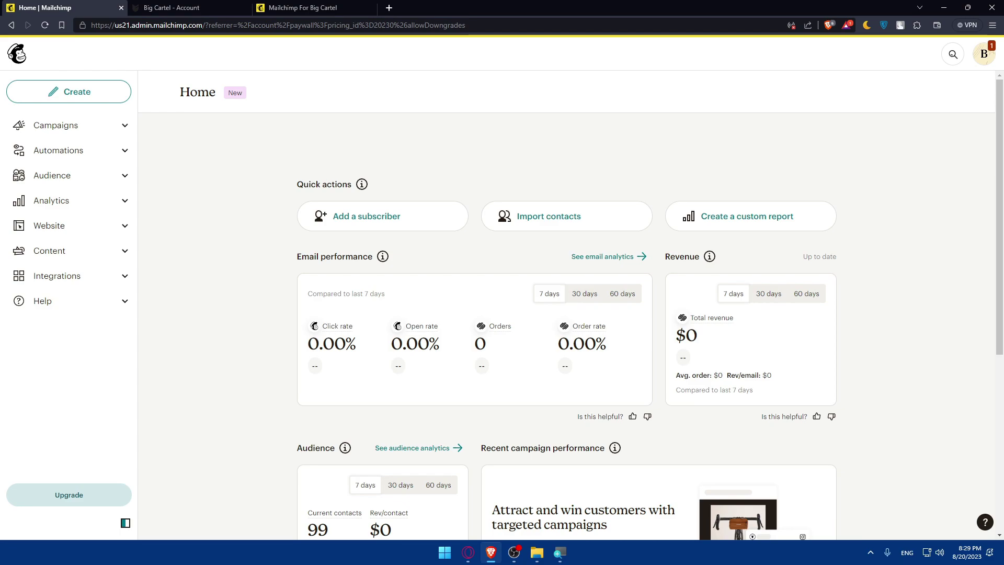
- Return to the Big Cartel store dashboard and bring up the support chat via the ? help button
{"action": "left_click", "coordinate": [172, 8]}
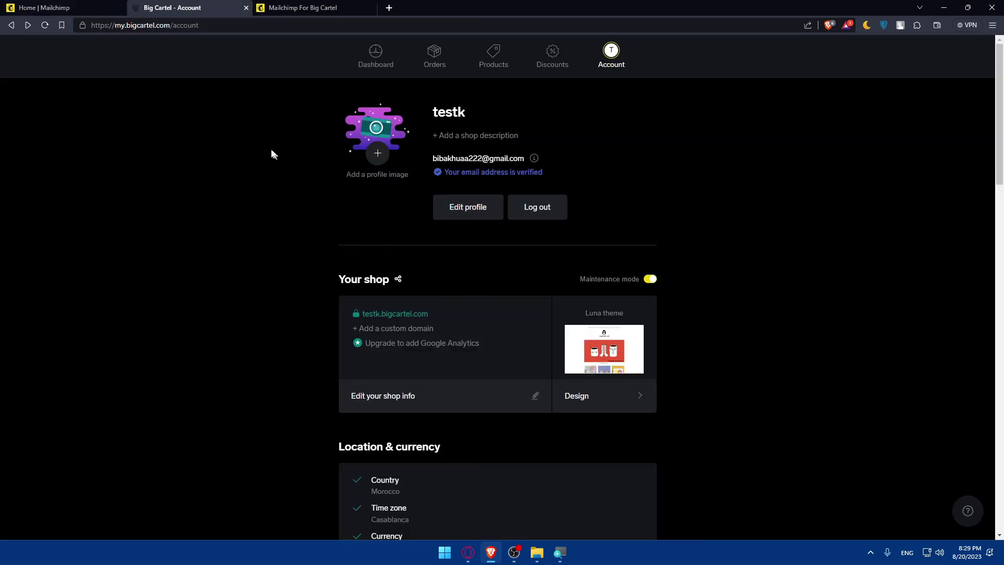
{"action": "left_click", "coordinate": [392, 60]}
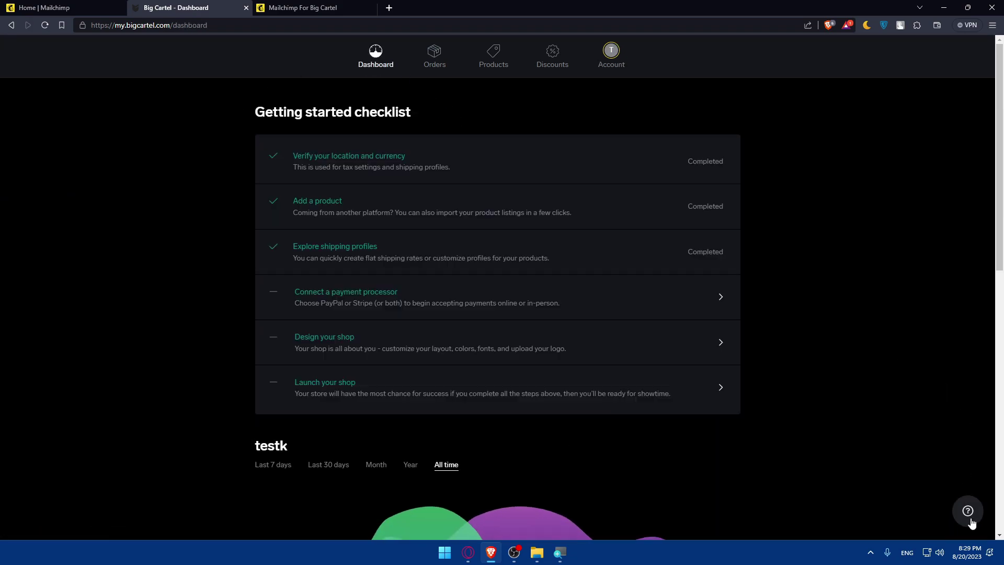
{"action": "left_click", "coordinate": [968, 511]}
{"action": "left_click", "coordinate": [914, 465]}
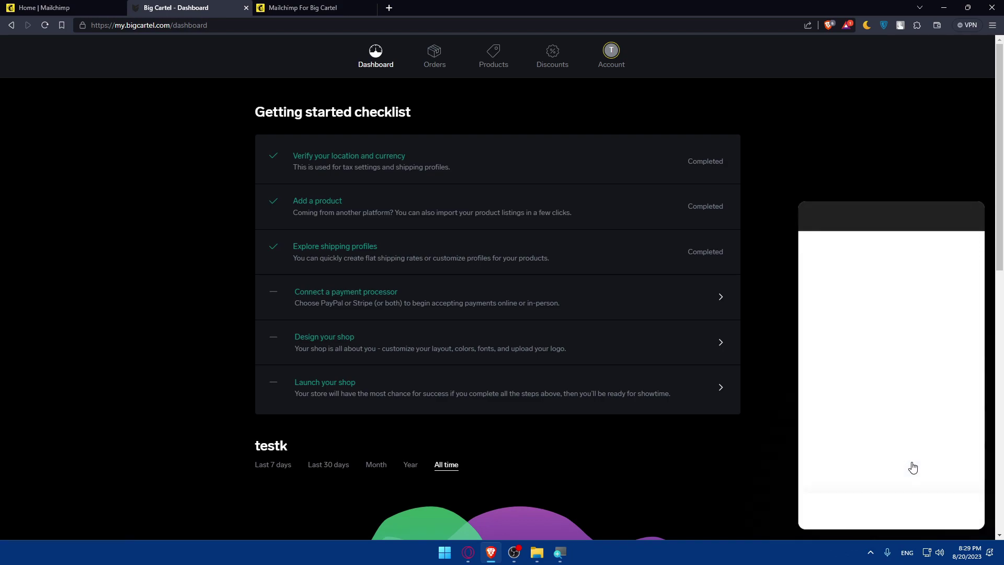
{"action": "left_click", "coordinate": [795, 180]}
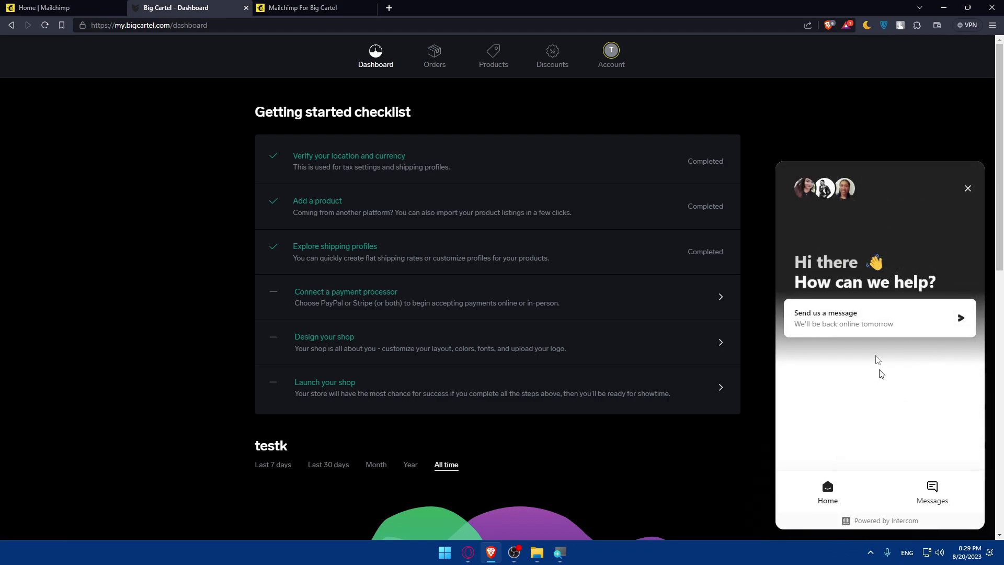